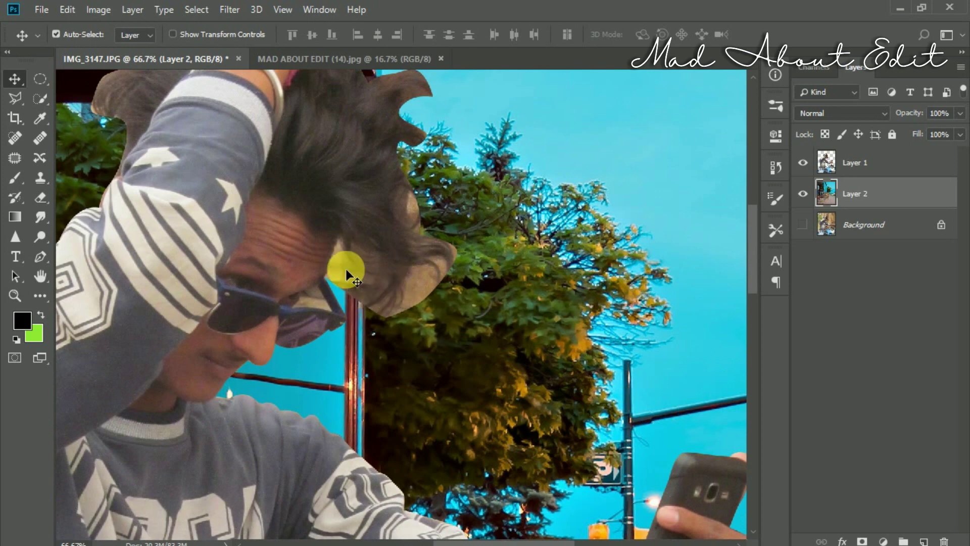
# Duplicate Layer 1 and move the original below Layer 2, ready for erasing on the copy
pyautogui.click(39, 197)
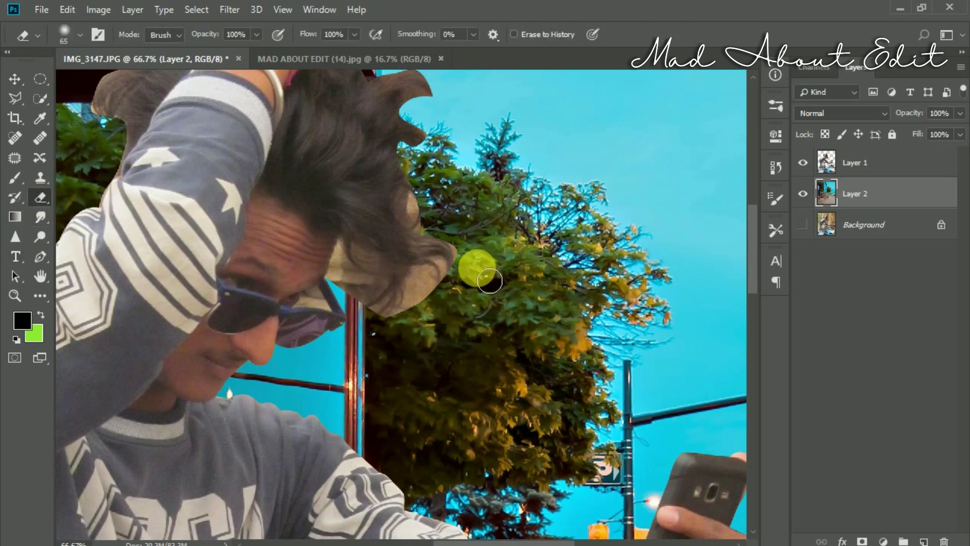
pyautogui.click(851, 159)
pyautogui.hotkey('ctrl', 'j')
pyautogui.moveTo(862, 194); pyautogui.dragTo(854, 237)
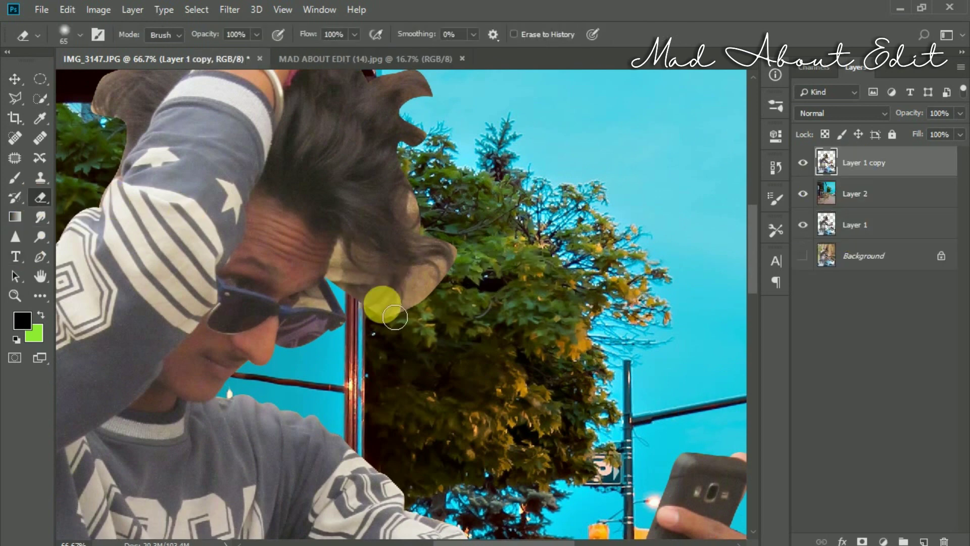
# Erase the old background enclosed between the man's face and the arm of his sunglasses on Layer 1 copy, using a small eraser
pyautogui.scroll(3, 382, 299)
pyautogui.moveTo(202, 302); pyautogui.dragTo(310, 314)
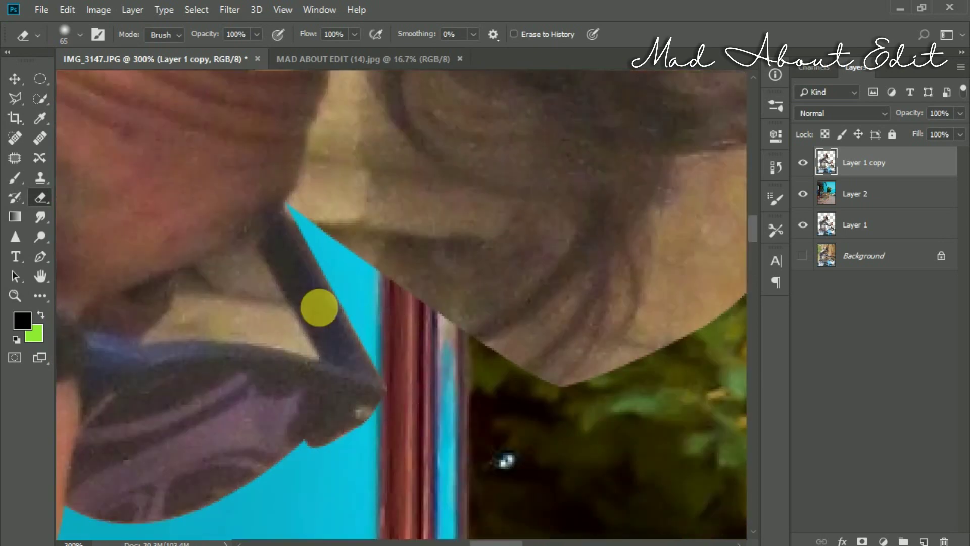
pyautogui.press('[')
pyautogui.press('[')
pyautogui.press('[')
pyautogui.press('[')
pyautogui.press('[')
pyautogui.press('[')
pyautogui.press('[')
pyautogui.press('[')
pyautogui.moveTo(258, 274); pyautogui.dragTo(261, 279)
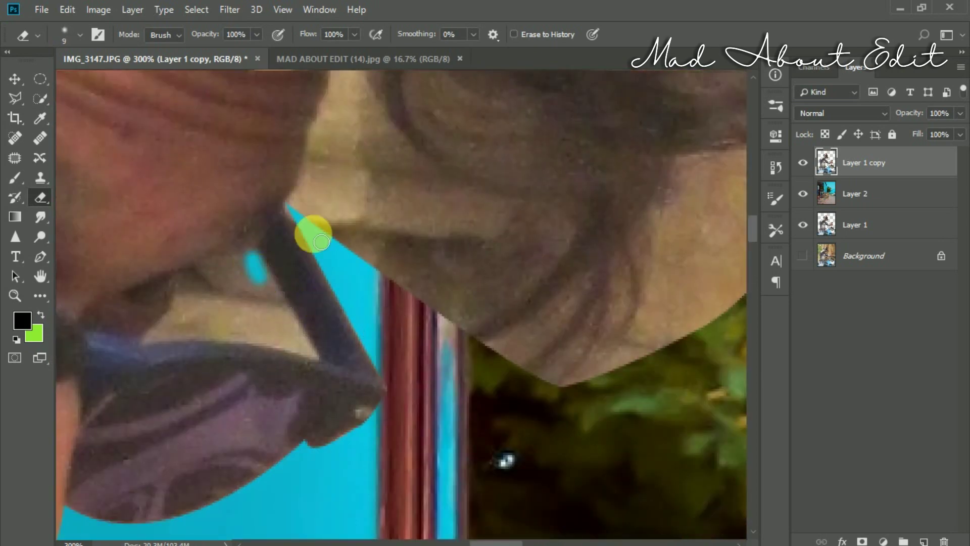
pyautogui.moveTo(314, 234); pyautogui.dragTo(338, 545)
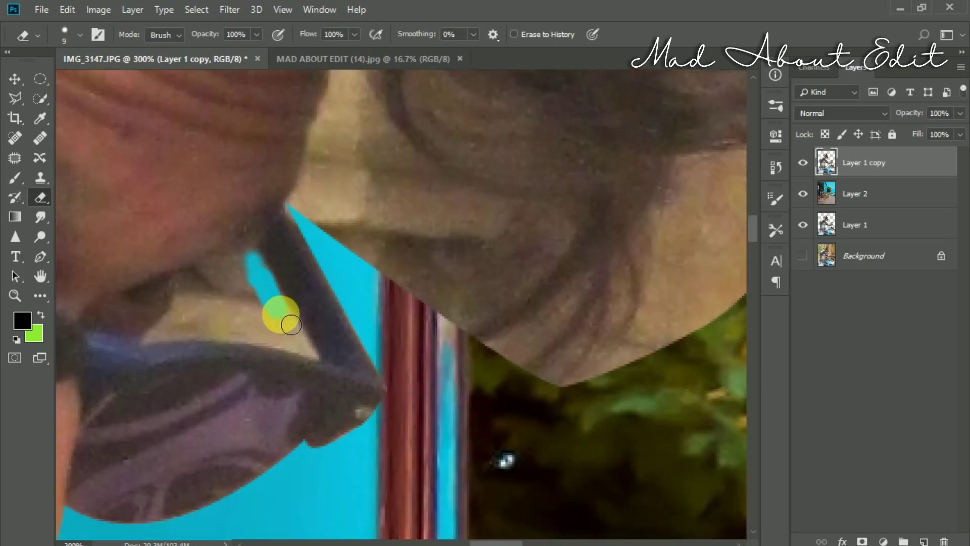
pyautogui.moveTo(291, 324)
pyautogui.mouseDown()
pyautogui.moveTo(257, 266)
pyautogui.moveTo(212, 275)
pyautogui.mouseUp()
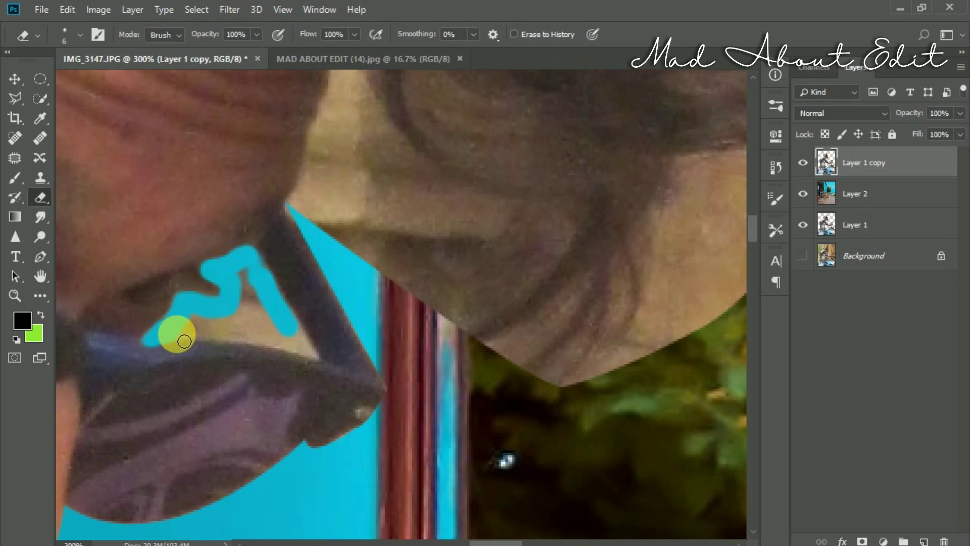
pyautogui.moveTo(312, 359)
pyautogui.mouseDown()
pyautogui.moveTo(252, 283)
pyautogui.moveTo(278, 333)
pyautogui.moveTo(194, 329)
pyautogui.moveTo(255, 316)
pyautogui.moveTo(283, 337)
pyautogui.moveTo(208, 331)
pyautogui.mouseUp()
pyautogui.scroll(-3, 318, 303)
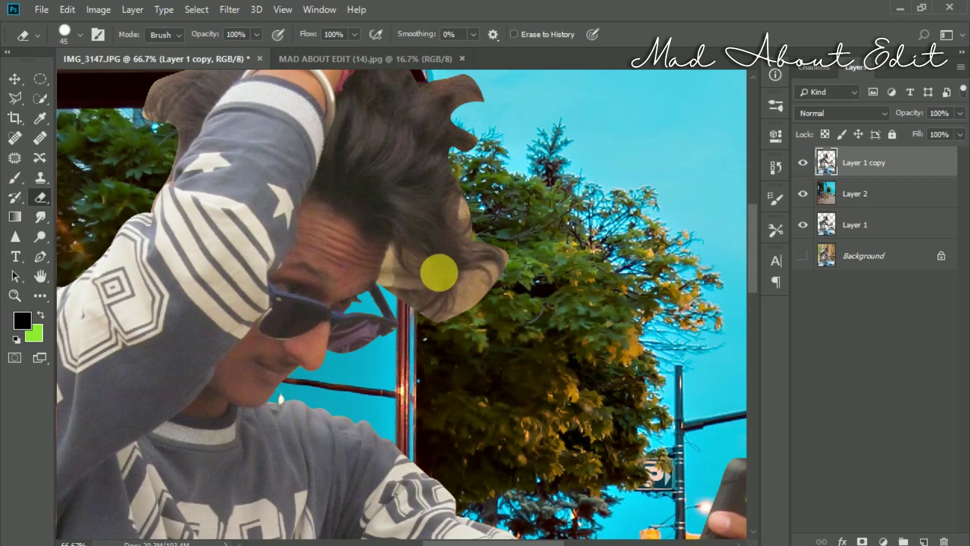
# Erase the beige background patch between the forehead and the overhanging hair on Layer 1 copy
pyautogui.scroll(4, 439, 271)
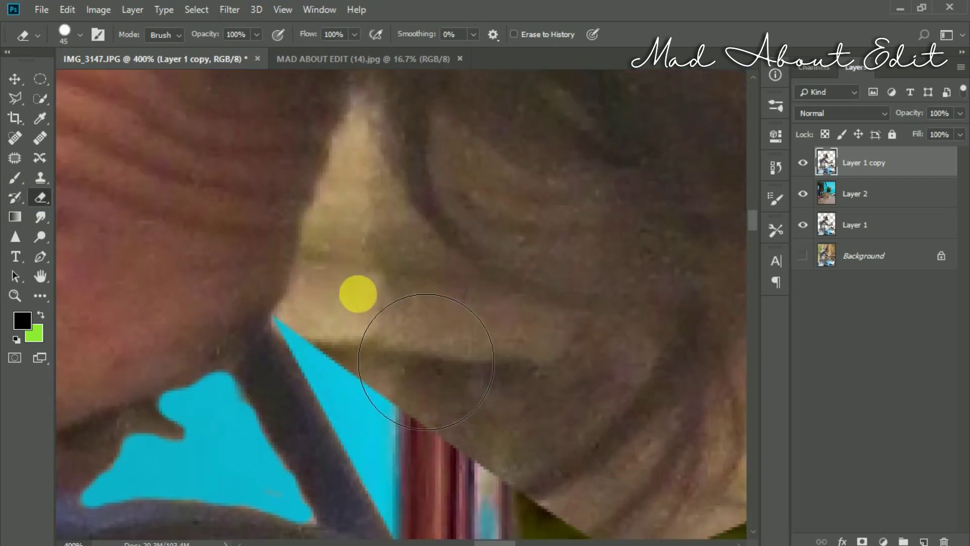
pyautogui.moveTo(357, 288)
pyautogui.mouseDown()
pyautogui.moveTo(365, 245)
pyautogui.moveTo(392, 184)
pyautogui.moveTo(387, 261)
pyautogui.mouseUp()
pyautogui.press('[')
pyautogui.press('[')
pyautogui.press('[')
pyautogui.press('[')
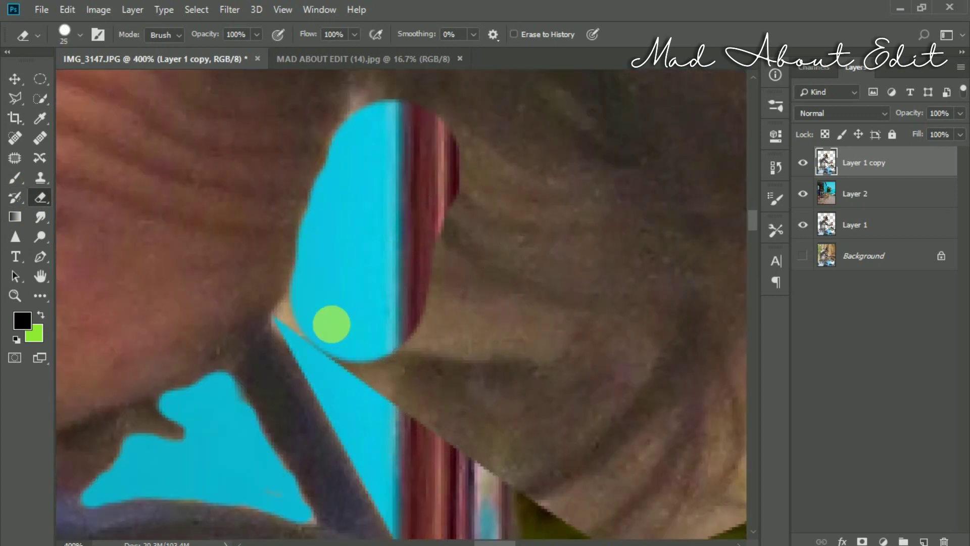
pyautogui.press(']')
pyautogui.press(']')
pyautogui.press(']')
pyautogui.press(']')
pyautogui.press(']')
pyautogui.press(']')
pyautogui.scroll(-2, 372, 353)
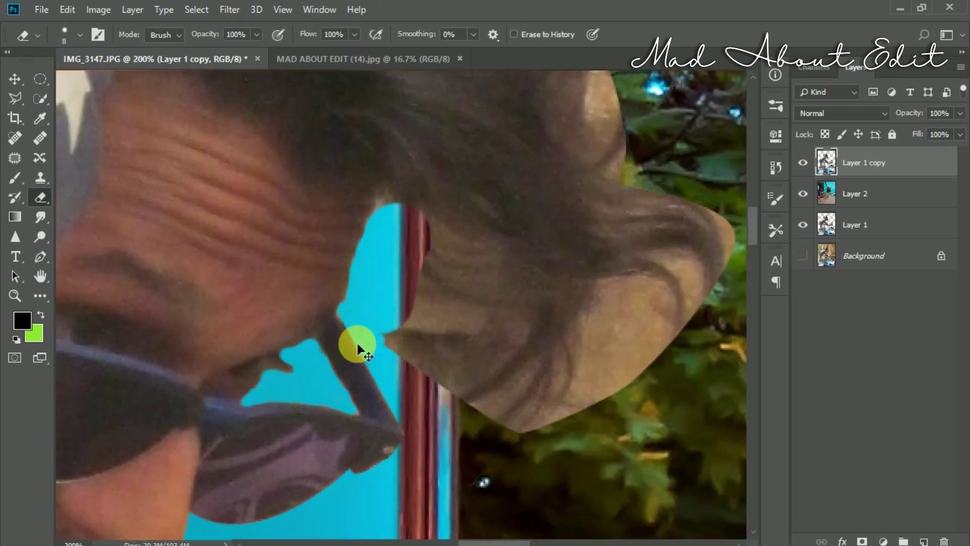
# Erase the hair section overhanging the red pole and tree, together with leftover background along the hair's outer edge
pyautogui.moveTo(640, 143); pyautogui.dragTo(470, 260)
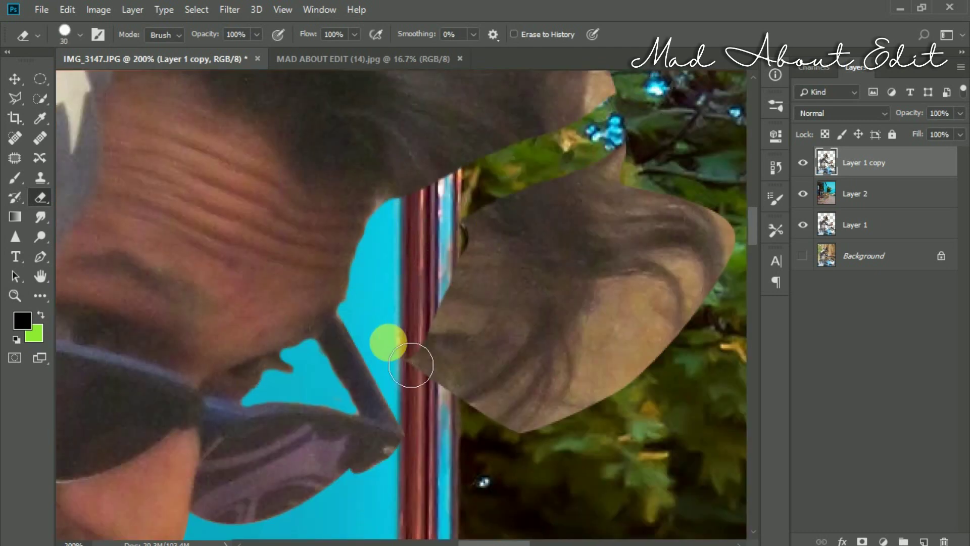
pyautogui.press(']')
pyautogui.press(']')
pyautogui.press(']')
pyautogui.moveTo(555, 390)
pyautogui.mouseDown()
pyautogui.moveTo(492, 390)
pyautogui.moveTo(608, 456)
pyautogui.moveTo(520, 352)
pyautogui.moveTo(654, 181)
pyautogui.moveTo(751, 295)
pyautogui.moveTo(656, 434)
pyautogui.moveTo(615, 286)
pyautogui.moveTo(680, 327)
pyautogui.moveTo(659, 301)
pyautogui.mouseUp()
pyautogui.scroll(-2, 659, 341)
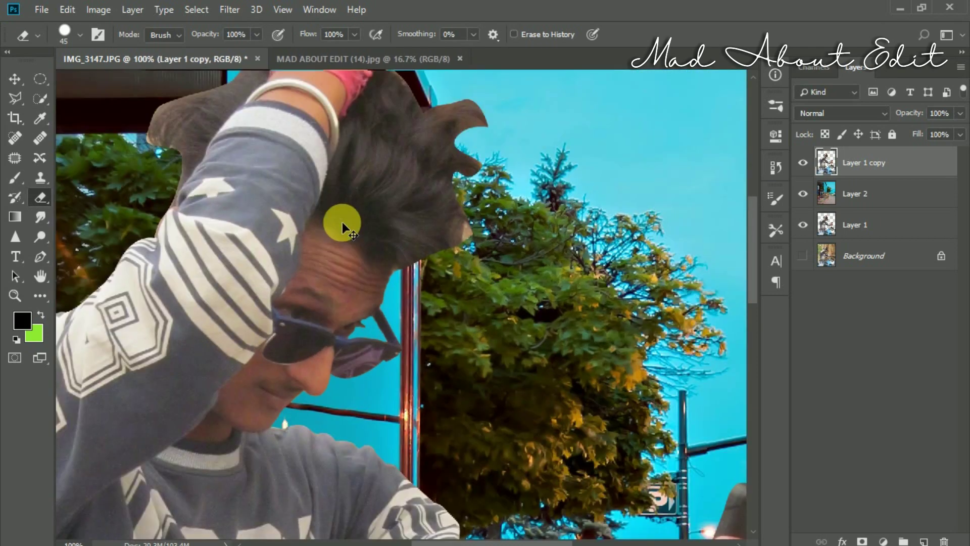
pyautogui.hotkey('ctrl', '+')
pyautogui.moveTo(488, 230); pyautogui.dragTo(505, 184)
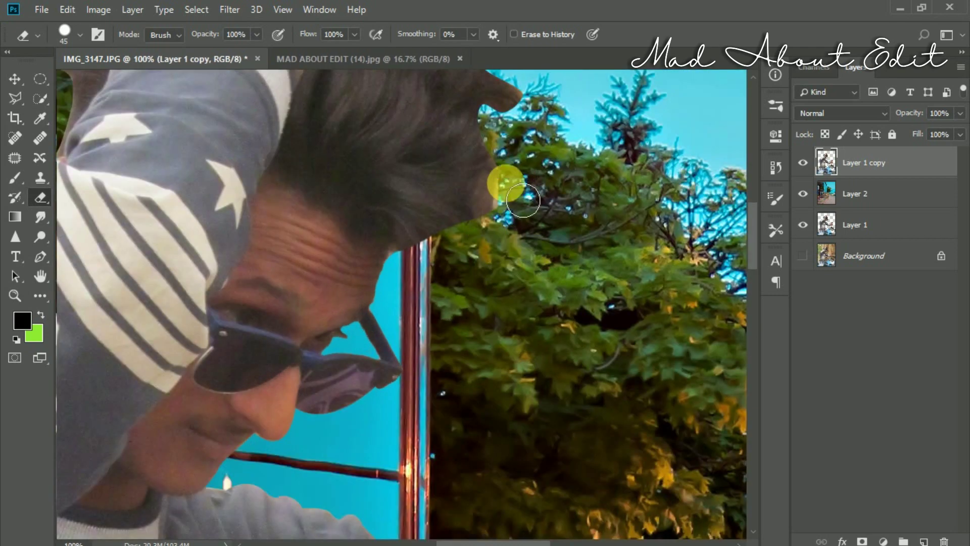
pyautogui.moveTo(227, 187)
pyautogui.mouseDown()
pyautogui.moveTo(314, 320)
pyautogui.moveTo(384, 392)
pyautogui.mouseUp()
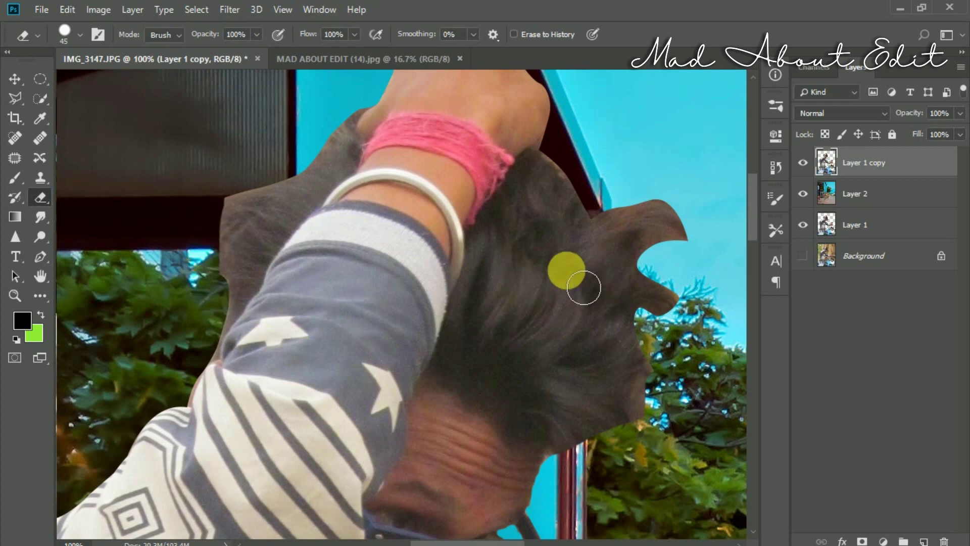
pyautogui.hotkey('ctrl', '-')
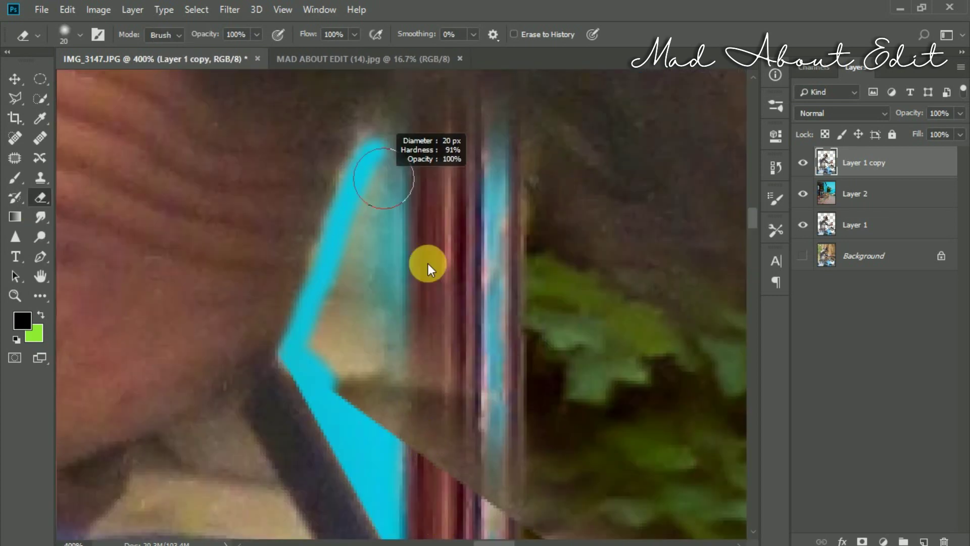
# Erase the old background between the forehead and the overhanging hair, starting with a 20 px eraser and enlarging it to 30 px
pyautogui.moveTo(386, 182); pyautogui.dragTo(342, 302)
pyautogui.moveTo(414, 431); pyautogui.dragTo(373, 357)
pyautogui.moveTo(453, 377); pyautogui.dragTo(373, 270)
pyautogui.press(']')
pyautogui.moveTo(406, 204); pyautogui.dragTo(541, 455)
# Erase the beige background inside the gap between the sunglasses' arm, lens and face with a fine eraser
pyautogui.moveTo(212, 438); pyautogui.dragTo(429, 323)
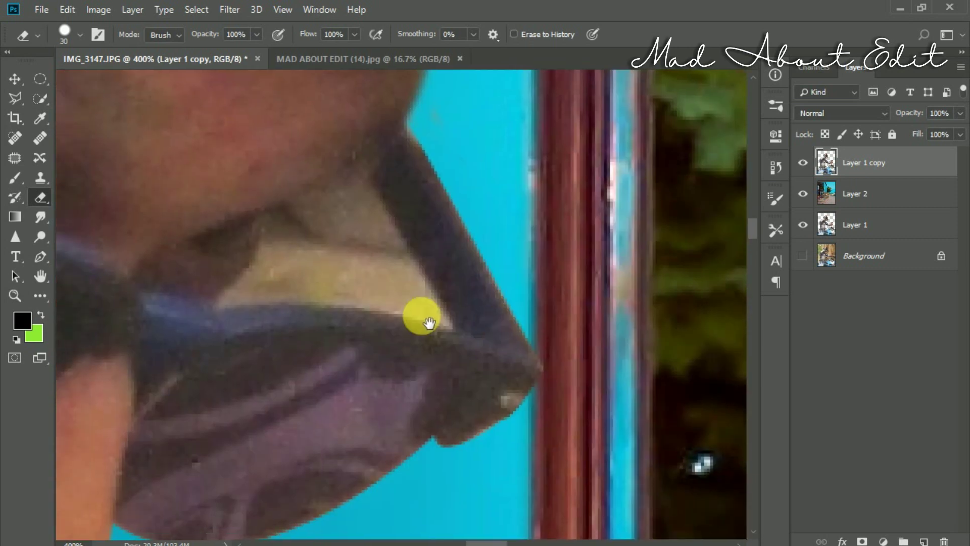
pyautogui.press('[')
pyautogui.press('[')
pyautogui.click(370, 226)
pyautogui.moveTo(397, 251)
pyautogui.mouseDown()
pyautogui.moveTo(448, 324)
pyautogui.moveTo(349, 307)
pyautogui.moveTo(226, 312)
pyautogui.mouseUp()
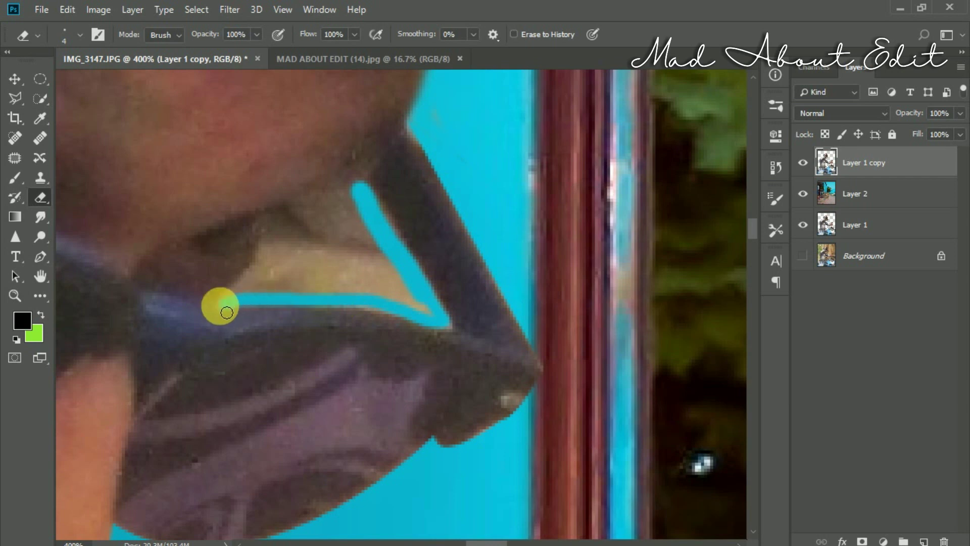
pyautogui.moveTo(272, 231)
pyautogui.mouseDown()
pyautogui.moveTo(318, 255)
pyautogui.moveTo(284, 232)
pyautogui.moveTo(346, 203)
pyautogui.moveTo(416, 296)
pyautogui.moveTo(262, 300)
pyautogui.moveTo(333, 297)
pyautogui.moveTo(426, 313)
pyautogui.moveTo(349, 233)
pyautogui.moveTo(299, 238)
pyautogui.moveTo(280, 253)
pyautogui.moveTo(271, 290)
pyautogui.moveTo(302, 266)
pyautogui.moveTo(349, 251)
pyautogui.moveTo(384, 291)
pyautogui.moveTo(307, 279)
pyautogui.moveTo(325, 250)
pyautogui.mouseUp()
pyautogui.scroll(-6, 325, 249)
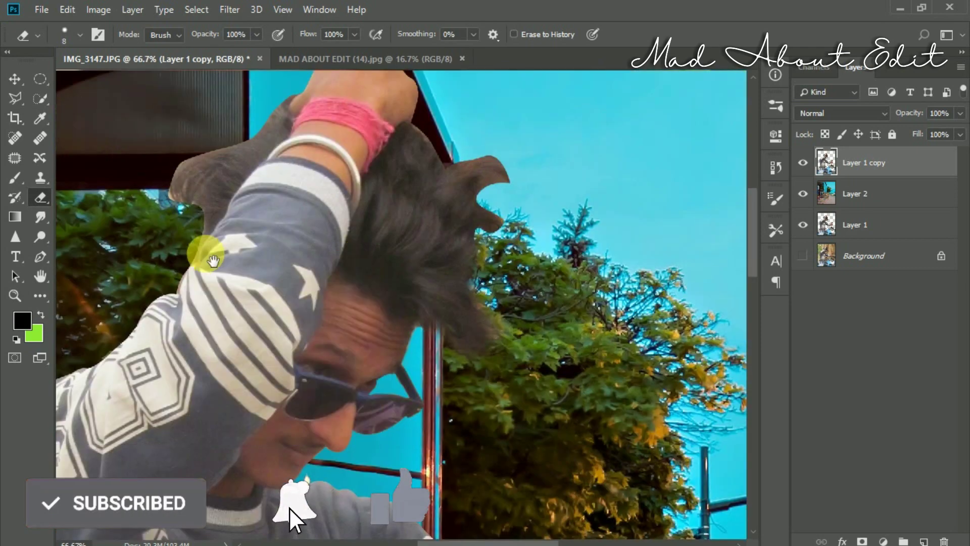
# Smudge the front and top edges of the man's hair outward into strands with the Smudge tool at 69% strength
pyautogui.click(40, 217)
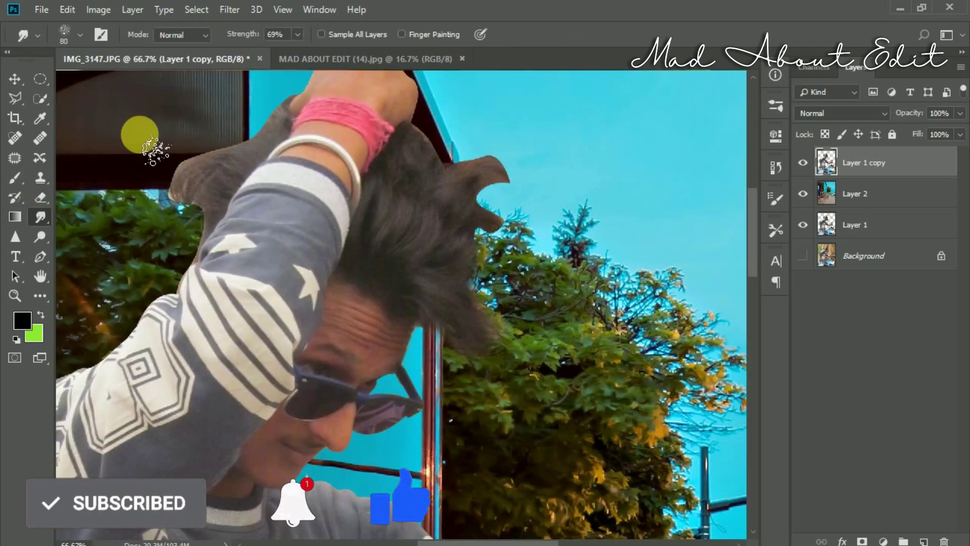
pyautogui.scroll(2, 437, 346)
pyautogui.press('[')
pyautogui.press('[')
pyautogui.moveTo(580, 235); pyautogui.dragTo(534, 365)
pyautogui.moveTo(561, 167); pyautogui.dragTo(533, 455)
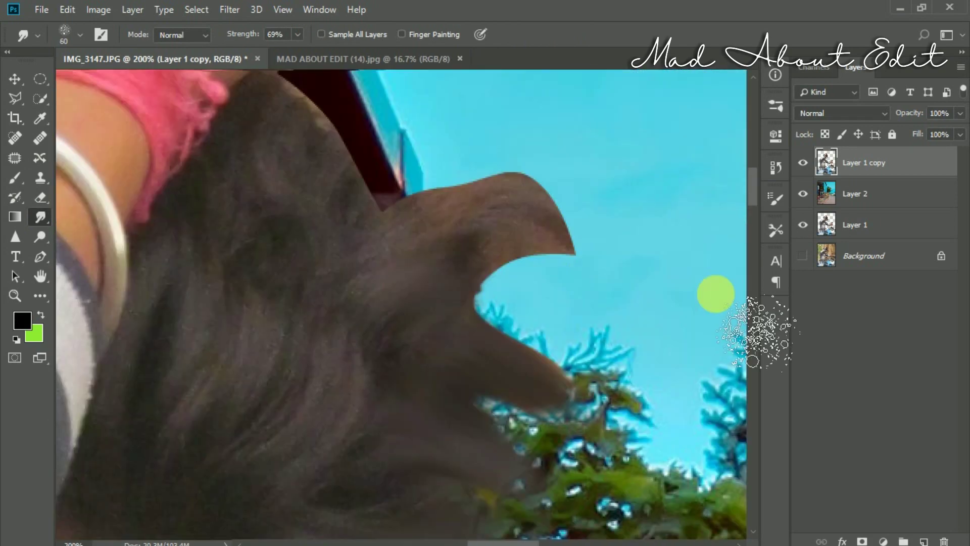
pyautogui.press('[')
pyautogui.press('[')
pyautogui.moveTo(485, 283); pyautogui.dragTo(626, 273)
pyautogui.moveTo(467, 221); pyautogui.dragTo(480, 346)
pyautogui.moveTo(324, 228); pyautogui.dragTo(349, 167)
# Smudge the hair behind the raised arm outward into fine strands over the roof and sky background
pyautogui.moveTo(151, 182)
pyautogui.mouseDown()
pyautogui.moveTo(401, 224)
pyautogui.moveTo(417, 212)
pyautogui.mouseUp()
pyautogui.moveTo(384, 263); pyautogui.dragTo(408, 201)
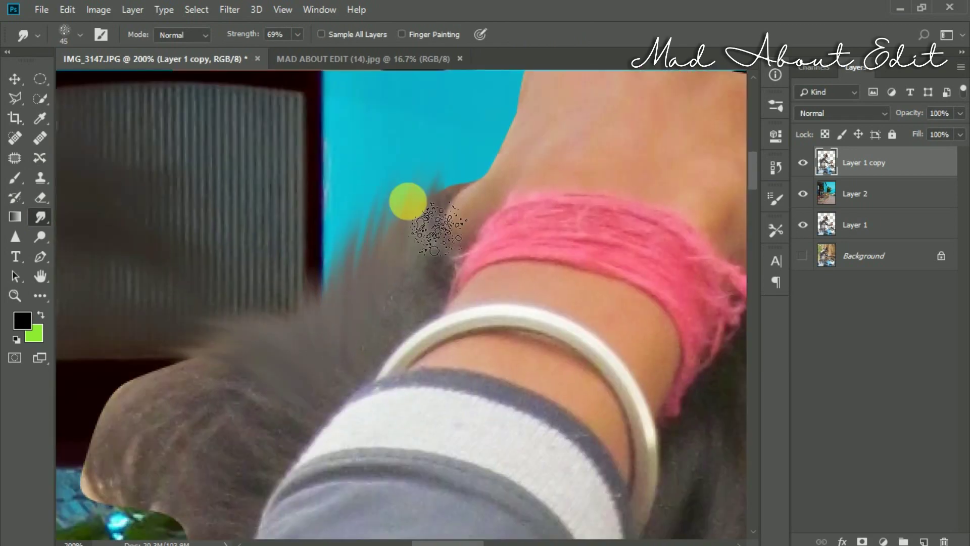
pyautogui.moveTo(283, 470); pyautogui.dragTo(455, 247)
pyautogui.moveTo(349, 283); pyautogui.dragTo(272, 207)
pyautogui.moveTo(342, 429)
pyautogui.mouseDown()
pyautogui.moveTo(357, 332)
pyautogui.moveTo(333, 303)
pyautogui.mouseUp()
pyautogui.moveTo(445, 167); pyautogui.dragTo(354, 324)
pyautogui.scroll(-6, 489, 256)
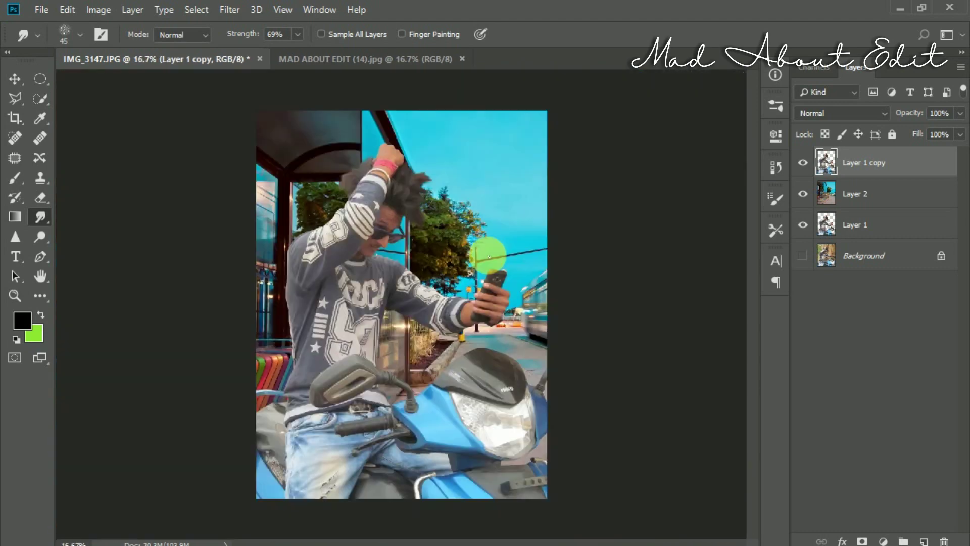
# Switch the Smudge tool to a preset from another brush group and set its strength to 22%
pyautogui.click(80, 35)
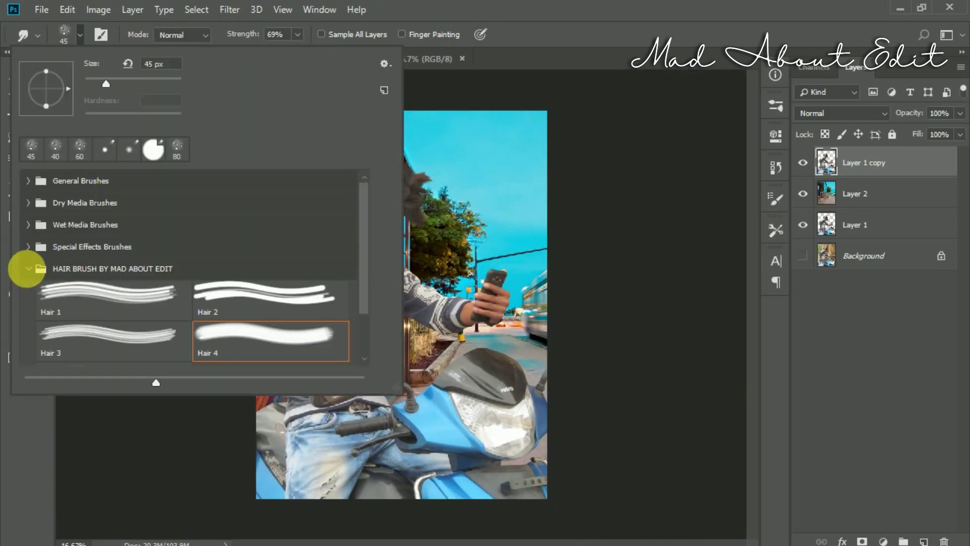
pyautogui.click(28, 268)
pyautogui.click(27, 290)
pyautogui.click(85, 318)
pyautogui.click(240, 46)
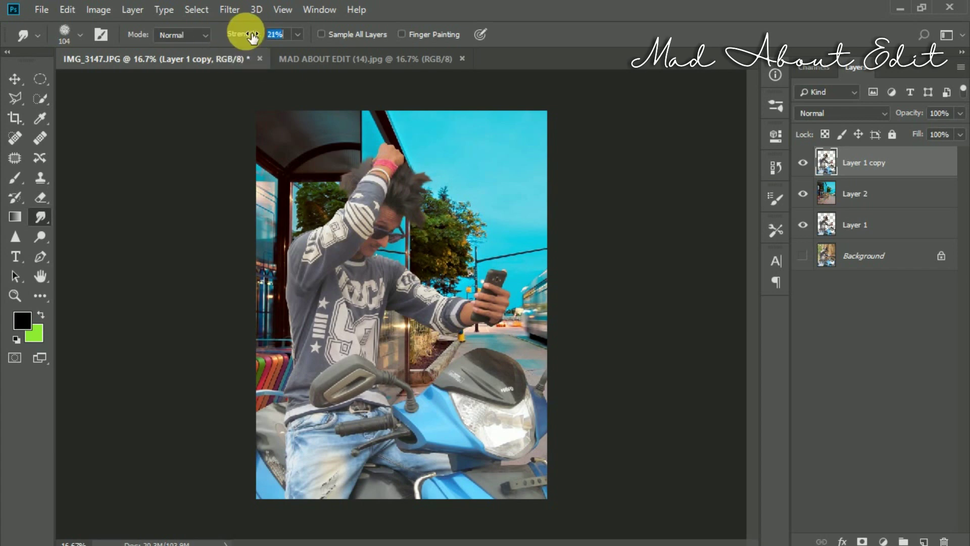
pyautogui.moveTo(253, 37); pyautogui.dragTo(255, 36)
# Smooth the wrinkled forehead skin on Layer 1 copy with the Smudge tool
pyautogui.hotkey('ctrl', '+')
pyautogui.hotkey('ctrl', '+')
pyautogui.hotkey('ctrl', '+')
pyautogui.hotkey('ctrl', '+')
pyautogui.hotkey('ctrl', '+')
pyautogui.hotkey('ctrl', '+')
pyautogui.moveTo(392, 192); pyautogui.dragTo(430, 455)
pyautogui.moveTo(415, 273); pyautogui.dragTo(377, 394)
pyautogui.moveTo(407, 345); pyautogui.dragTo(374, 423)
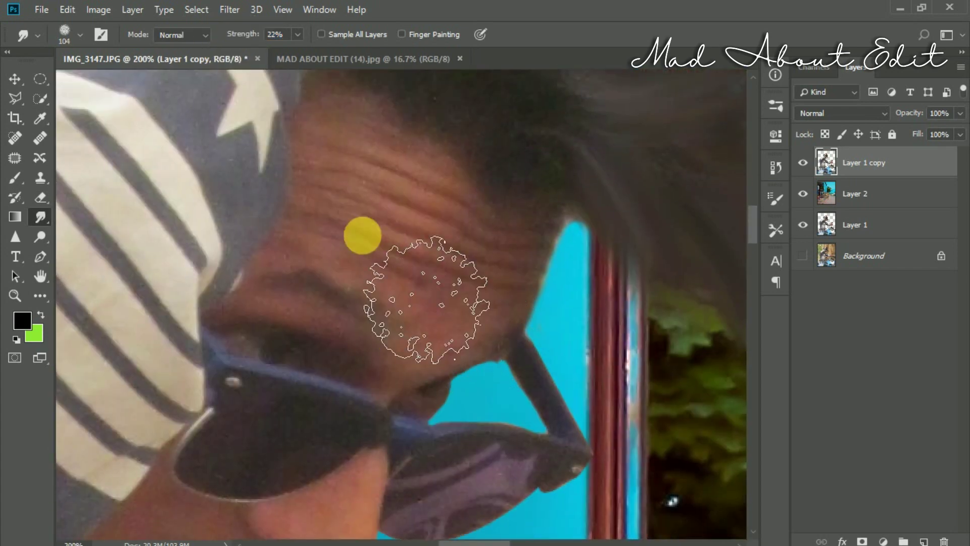
pyautogui.hotkey('ctrl', '+')
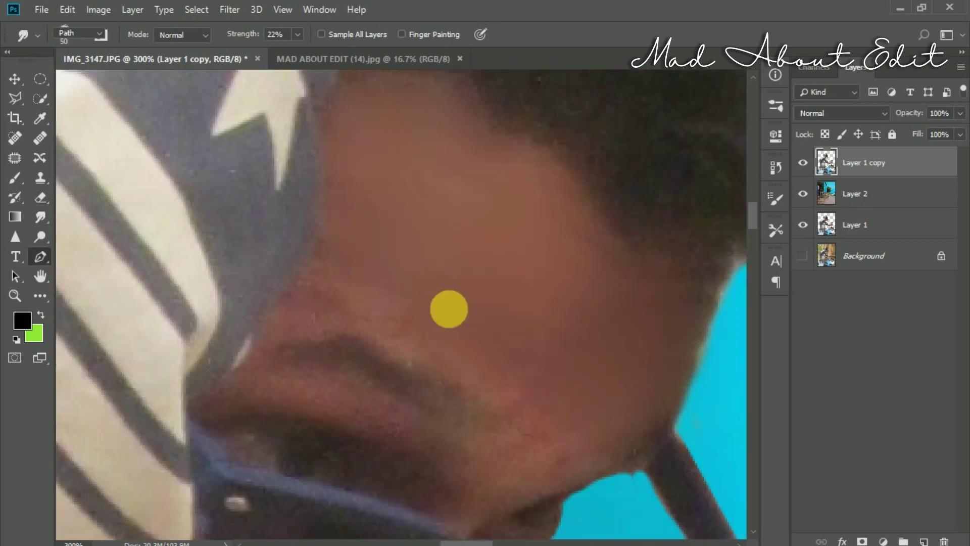
# Smooth the skin around the eyebrow, cheek, mouth and chin using a 30 px Smudge brush
pyautogui.click(40, 217)
pyautogui.press('[')
pyautogui.press('[')
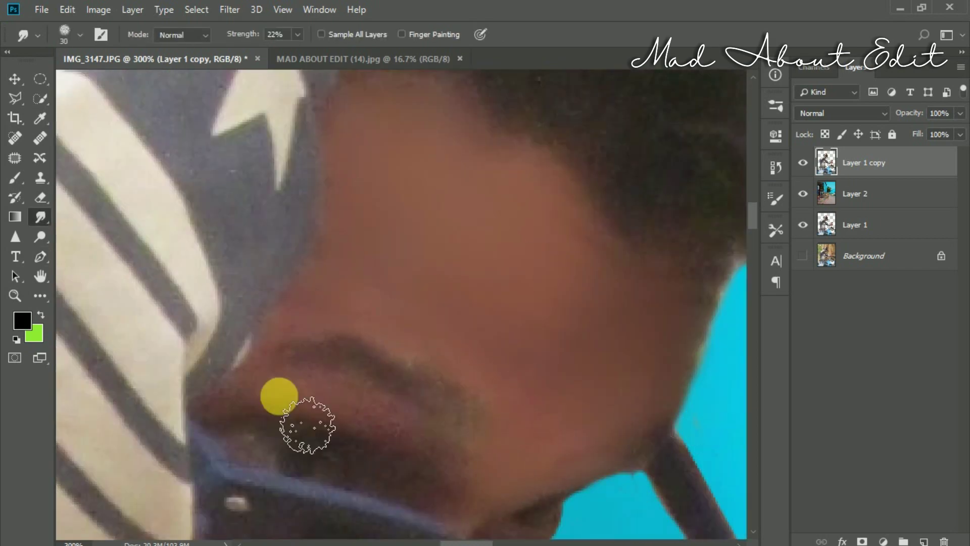
pyautogui.moveTo(478, 495); pyautogui.dragTo(517, 247)
pyautogui.moveTo(321, 320)
pyautogui.mouseDown()
pyautogui.moveTo(388, 322)
pyautogui.moveTo(405, 302)
pyautogui.mouseUp()
pyautogui.moveTo(249, 288); pyautogui.dragTo(249, 367)
pyautogui.moveTo(303, 486); pyautogui.dragTo(397, 316)
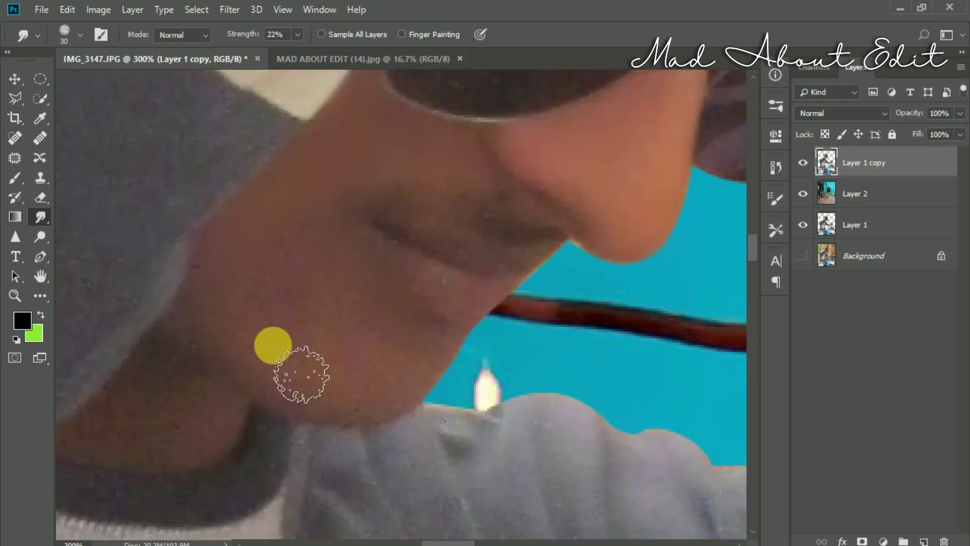
pyautogui.moveTo(229, 393); pyautogui.dragTo(370, 357)
# Smooth the skin of the raised hand and the wrist around the pink band and bangle
pyautogui.hotkey('ctrl', '-')
pyautogui.hotkey('ctrl', '-')
pyautogui.hotkey('ctrl', '-')
pyautogui.moveTo(497, 131); pyautogui.dragTo(450, 387)
pyautogui.hotkey('ctrl', '+')
pyautogui.hotkey('ctrl', '+')
pyautogui.hotkey('ctrl', '+')
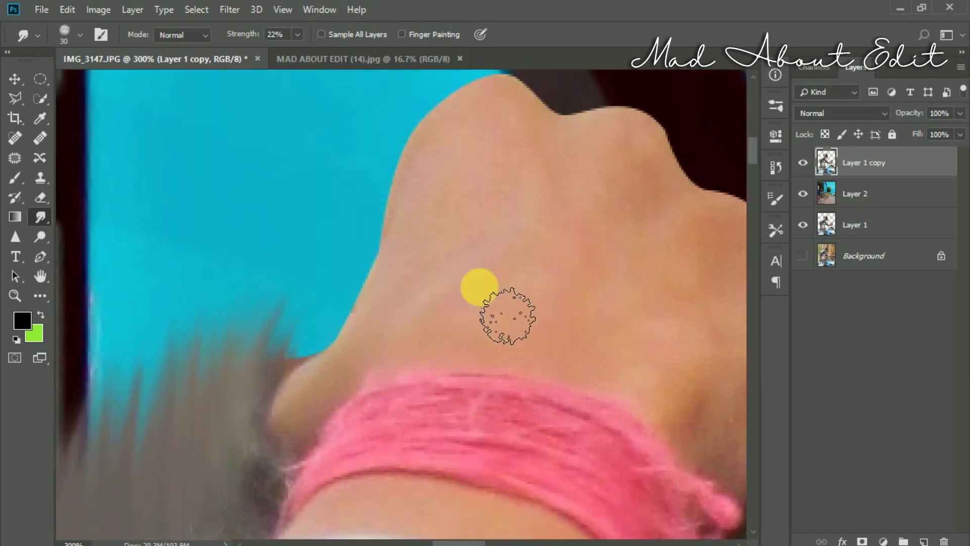
pyautogui.hscroll(3, 647, 309)
pyautogui.scroll(-4, 529, 340)
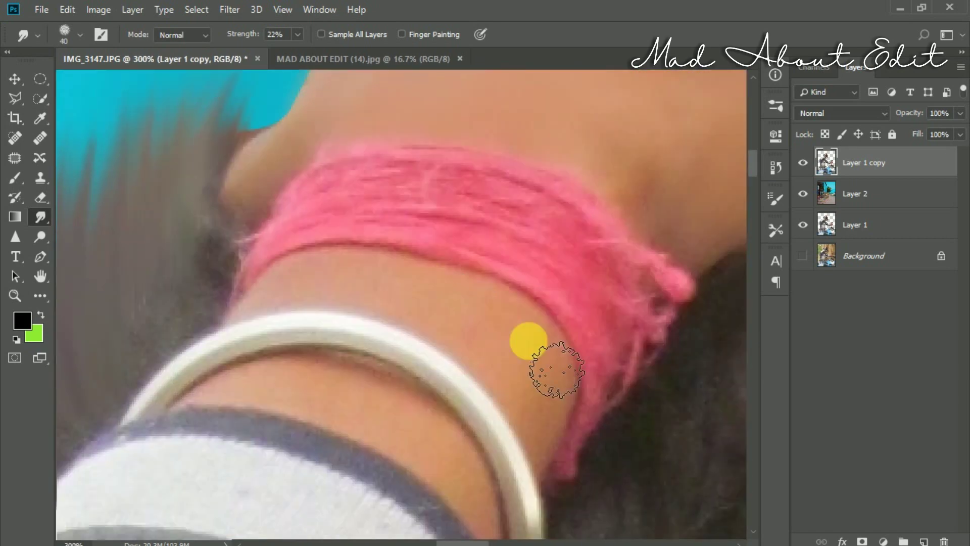
pyautogui.moveTo(389, 455); pyautogui.dragTo(374, 212)
# Smooth the skin of the outstretched forearm and the fingers holding the phone with the Smudge tool
pyautogui.hotkey('ctrl', '-')
pyautogui.hotkey('ctrl', '-')
pyautogui.hotkey('ctrl', '-')
pyautogui.moveTo(570, 404); pyautogui.dragTo(256, 202)
pyautogui.hotkey('ctrl', '+')
pyautogui.hotkey('ctrl', '+')
pyautogui.moveTo(256, 325)
pyautogui.mouseDown()
pyautogui.moveTo(299, 423)
pyautogui.moveTo(283, 371)
pyautogui.moveTo(309, 460)
pyautogui.mouseUp()
pyautogui.moveTo(465, 340); pyautogui.dragTo(522, 373)
pyautogui.moveTo(412, 232); pyautogui.dragTo(401, 314)
pyautogui.moveTo(484, 344); pyautogui.dragTo(595, 406)
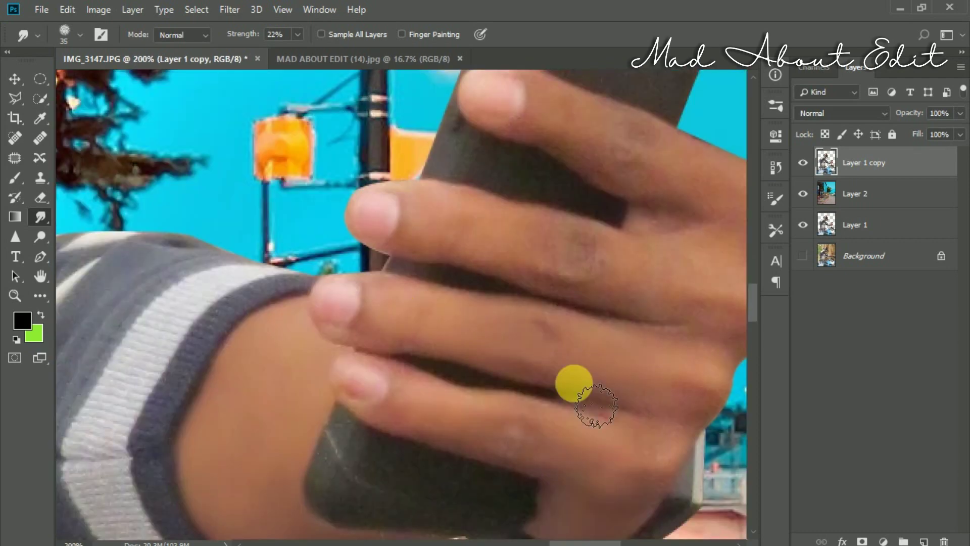
pyautogui.press(']')
pyautogui.moveTo(553, 128)
pyautogui.mouseDown()
pyautogui.moveTo(485, 223)
pyautogui.moveTo(689, 303)
pyautogui.moveTo(493, 249)
pyautogui.moveTo(676, 331)
pyautogui.moveTo(707, 396)
pyautogui.moveTo(559, 390)
pyautogui.moveTo(433, 335)
pyautogui.moveTo(520, 407)
pyautogui.moveTo(682, 411)
pyautogui.moveTo(424, 439)
pyautogui.moveTo(365, 414)
pyautogui.mouseUp()
pyautogui.press(']')
pyautogui.hotkey('ctrl', '-')
pyautogui.hotkey('ctrl', '-')
pyautogui.hotkey('ctrl', '-')
pyautogui.hotkey('ctrl', '-')
pyautogui.hotkey('ctrl', '-')
pyautogui.hotkey('ctrl', '-')
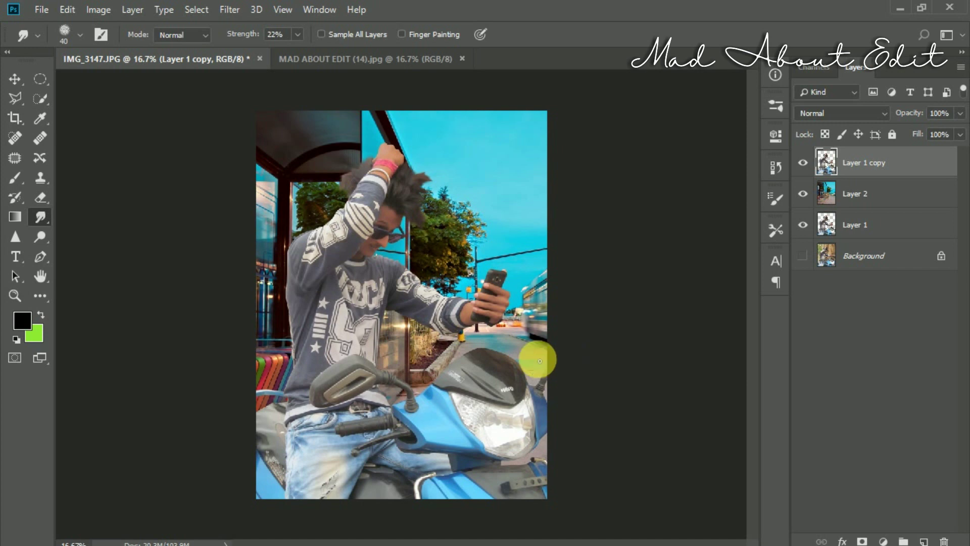
# Add a Brightness/Contrast adjustment clipped to Layer 1 copy and set its contrast to 100
pyautogui.click(883, 541)
pyautogui.click(867, 290)
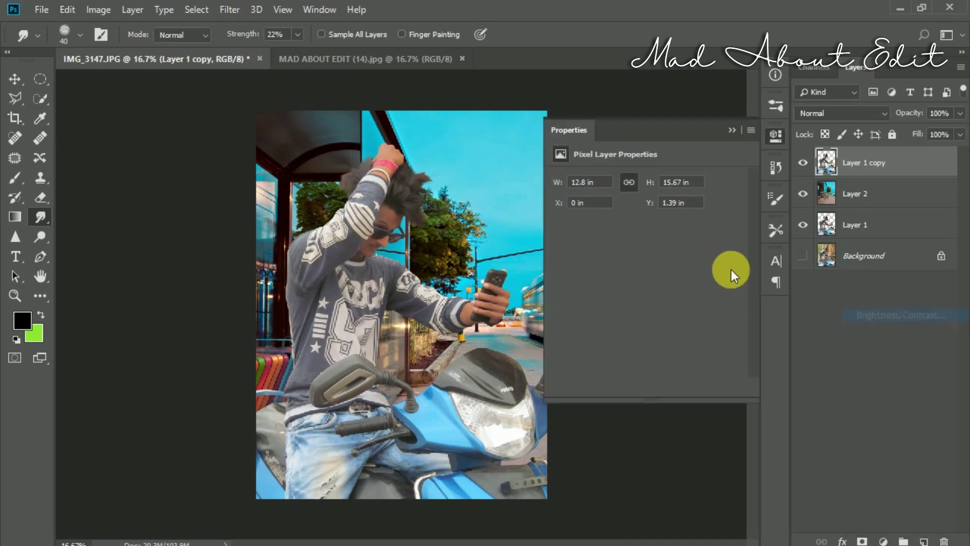
pyautogui.click(648, 387)
pyautogui.moveTo(651, 248); pyautogui.dragTo(740, 248)
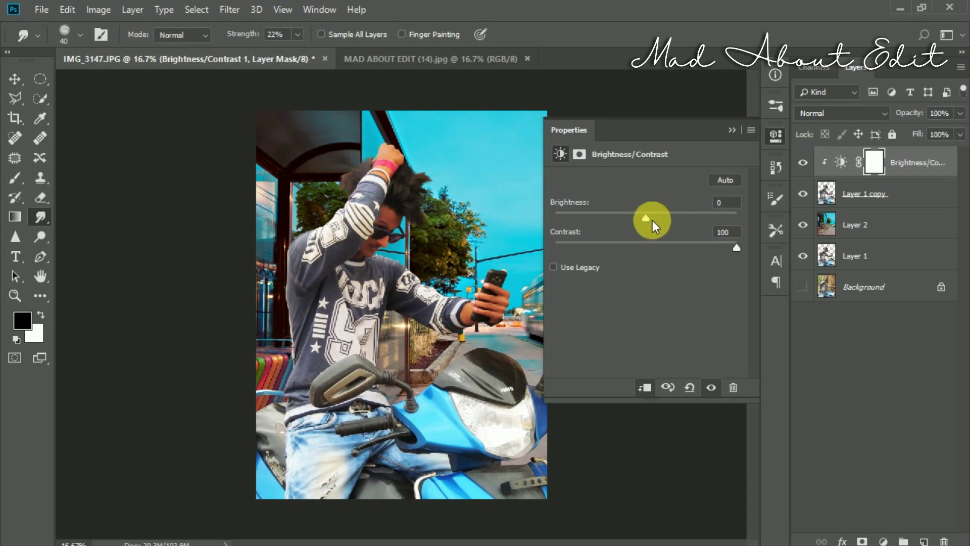
pyautogui.click(732, 130)
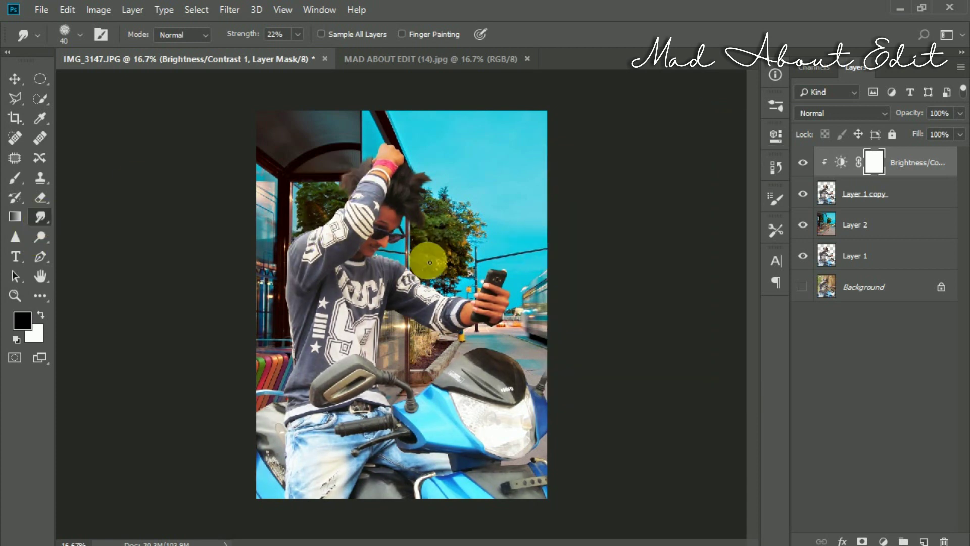
# Add a Brightness/Contrast adjustment above the background image on Layer 2 with brightness 15 and contrast 47
pyautogui.click(852, 228)
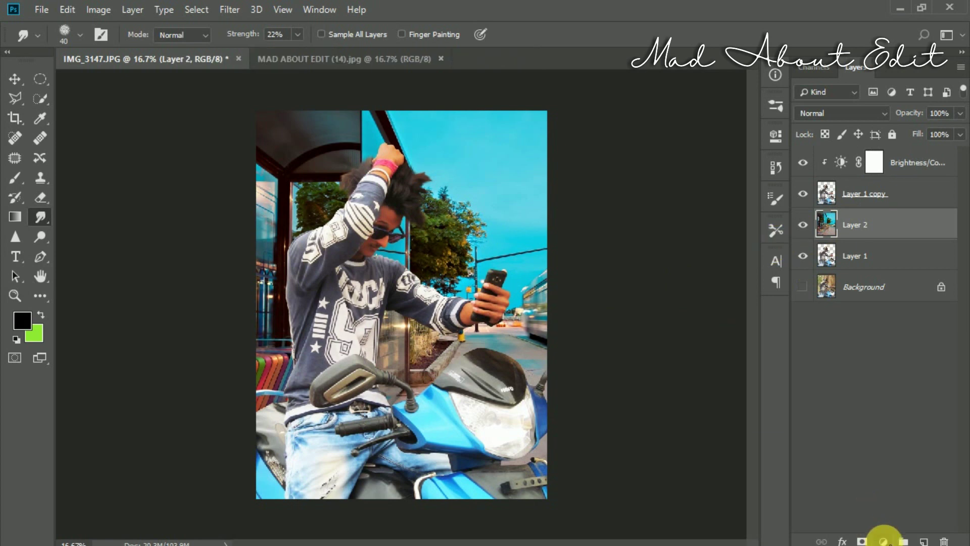
pyautogui.click(883, 540)
pyautogui.click(863, 323)
pyautogui.moveTo(645, 219); pyautogui.dragTo(662, 247)
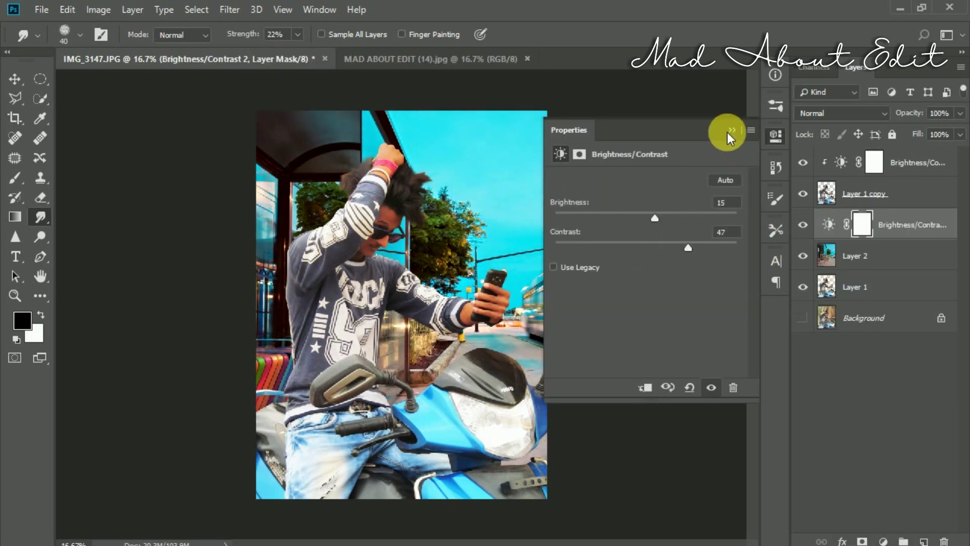
pyautogui.click(732, 130)
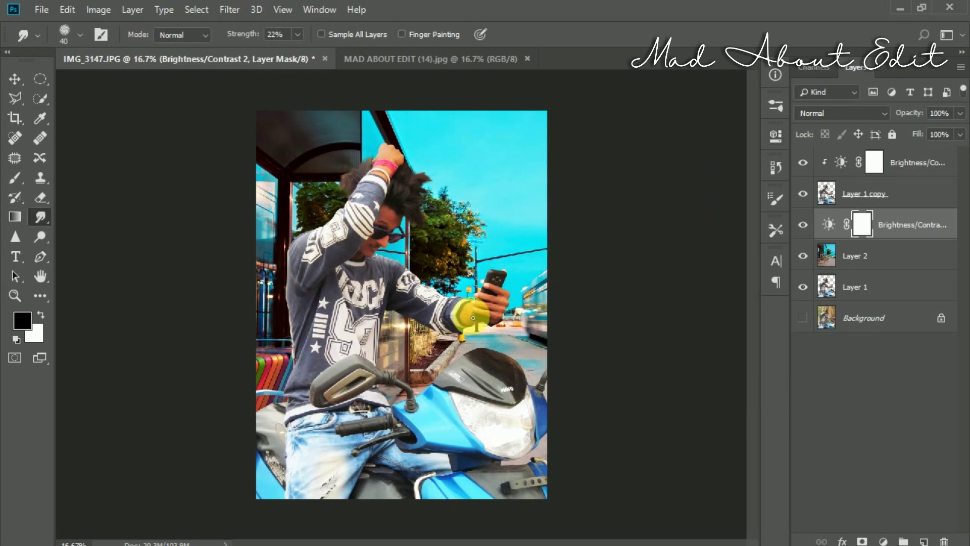
# Blur the street background on Layer 2 with a Gaussian Blur of 10 pixels radius
pyautogui.click(193, 11)
pyautogui.click(230, 10)
pyautogui.moveTo(272, 183)
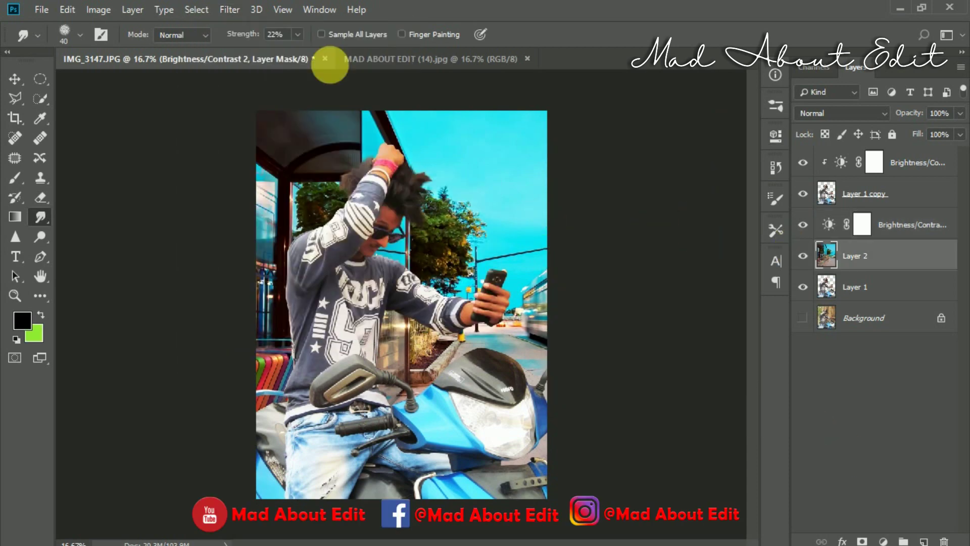
pyautogui.click(229, 10)
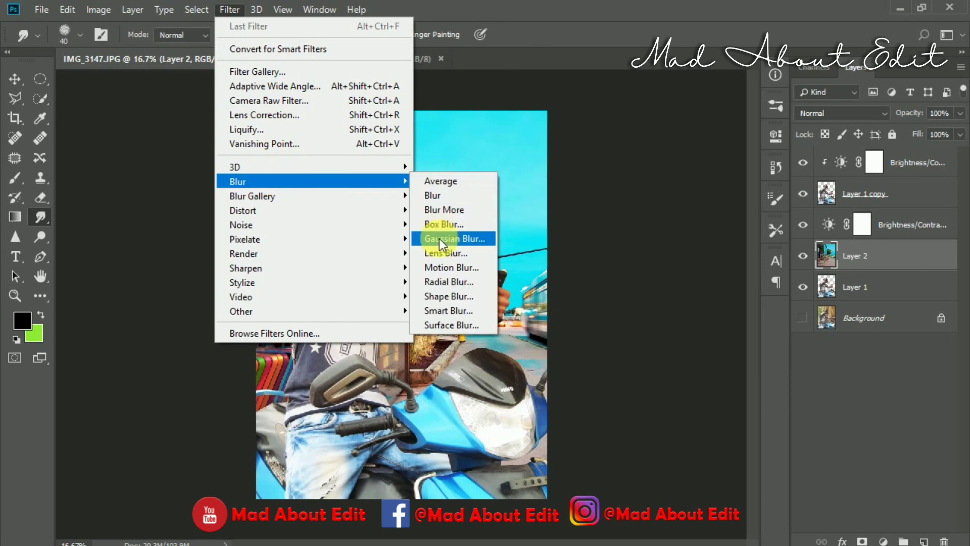
pyautogui.click(441, 240)
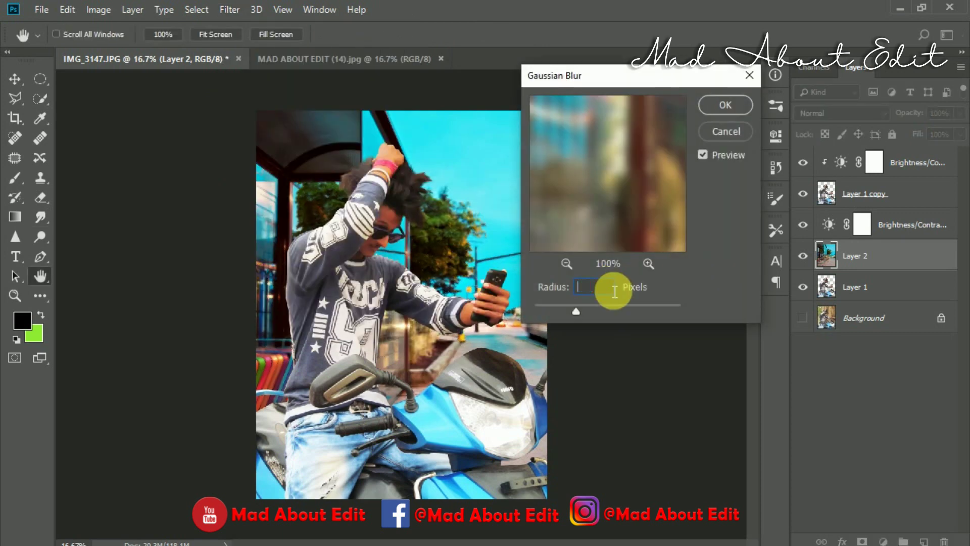
pyautogui.write('10')
pyautogui.click(722, 106)
pyautogui.press('r')
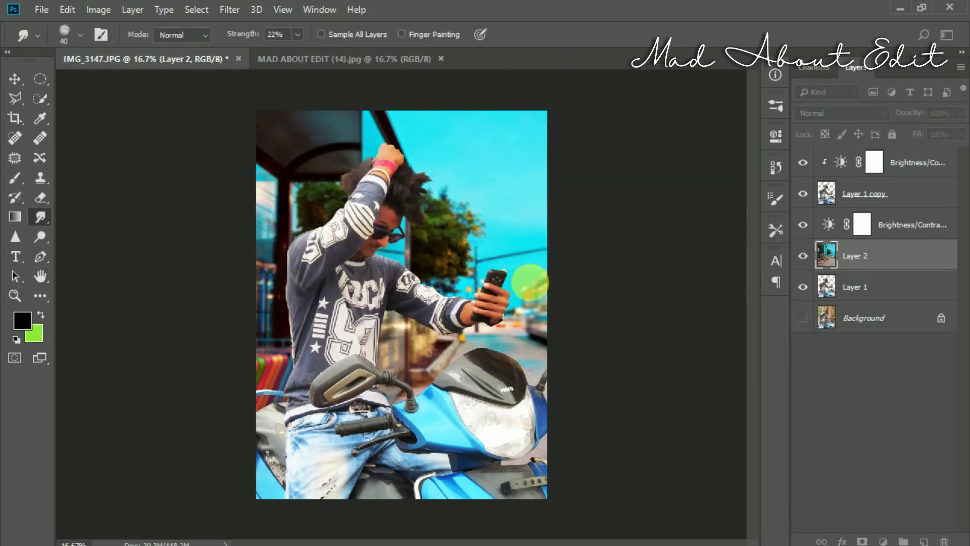
pyautogui.moveTo(529, 283); pyautogui.dragTo(517, 348)
# Try shifting the cyans of Layer 1 copy to green with a clipped Hue/Saturation adjustment, and delete that adjustment
pyautogui.click(879, 192)
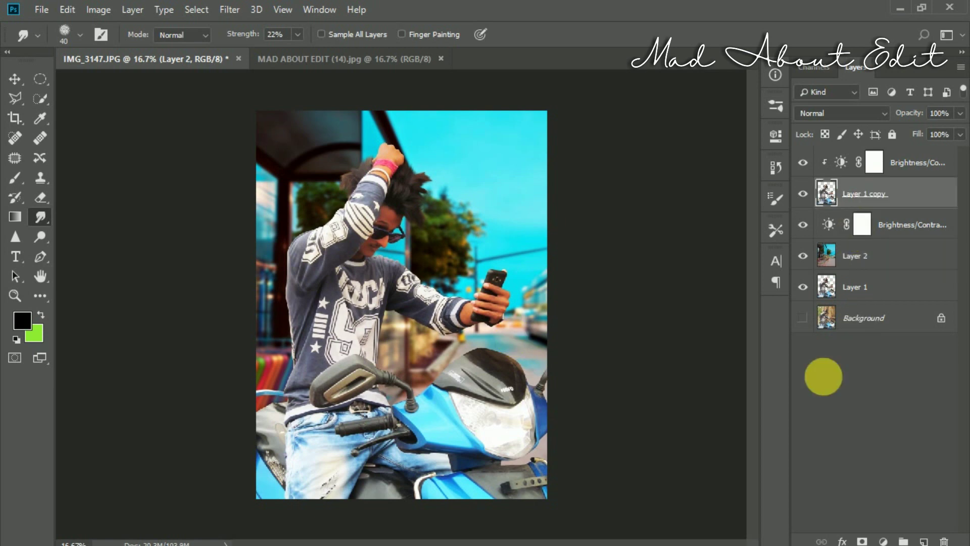
pyautogui.click(883, 541)
pyautogui.click(883, 393)
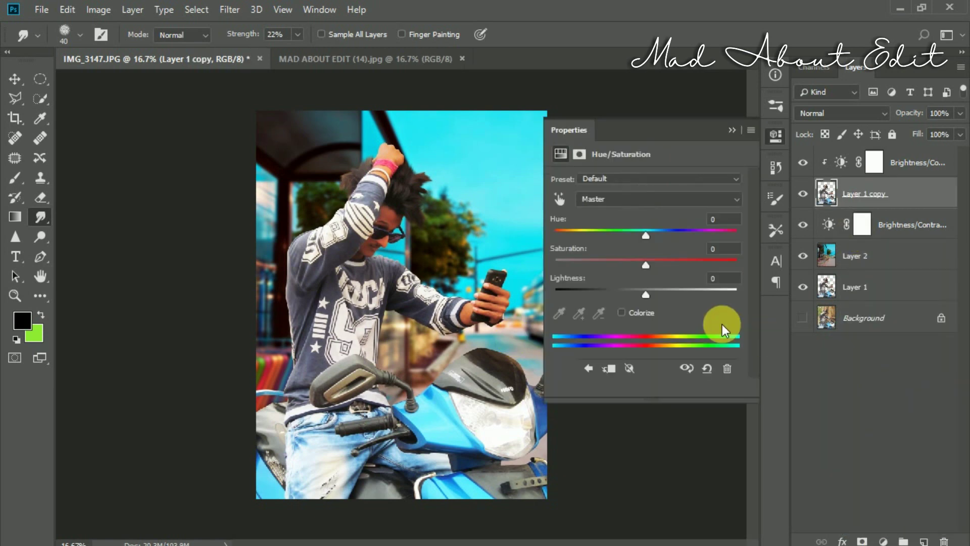
pyautogui.click(559, 198)
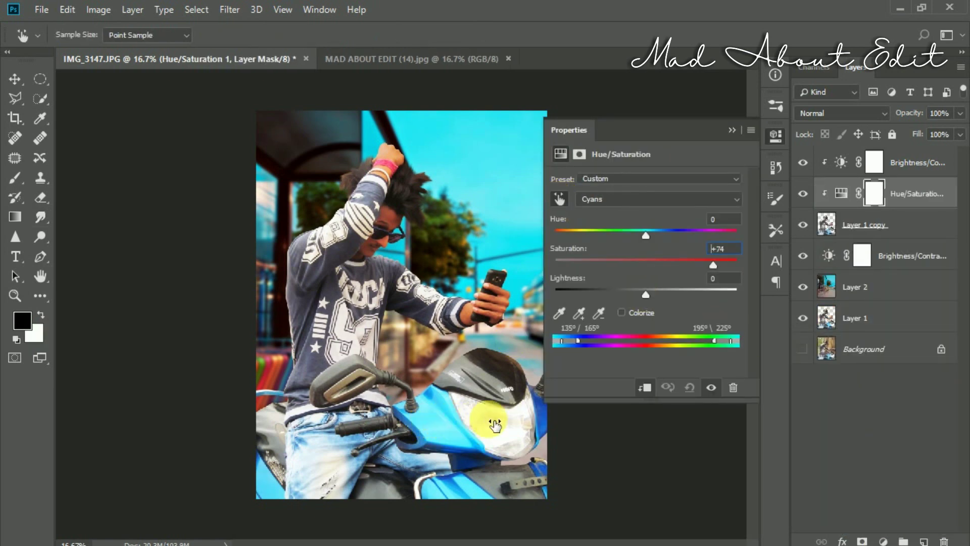
pyautogui.moveTo(495, 426); pyautogui.dragTo(520, 420)
pyautogui.moveTo(462, 427); pyautogui.dragTo(429, 426)
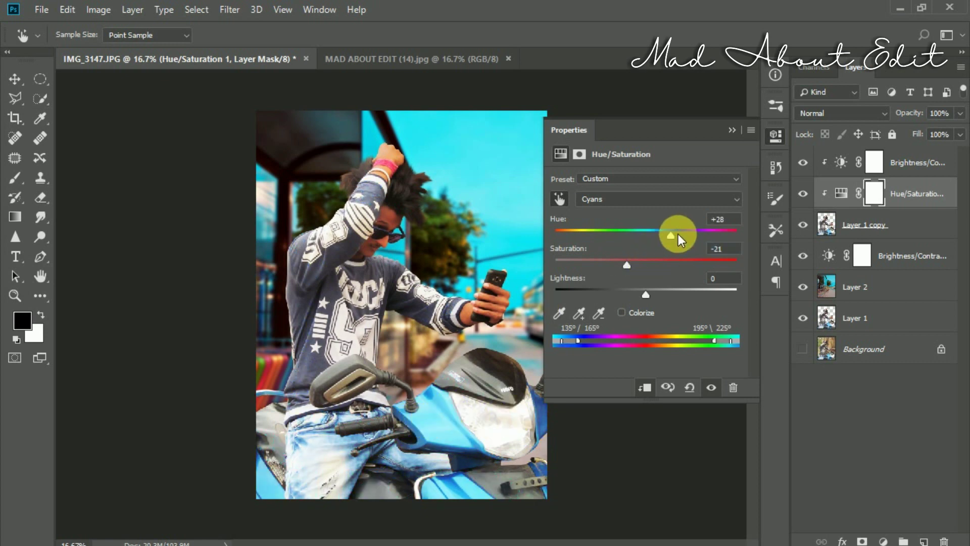
pyautogui.moveTo(678, 235); pyautogui.dragTo(568, 247)
pyautogui.click(882, 198)
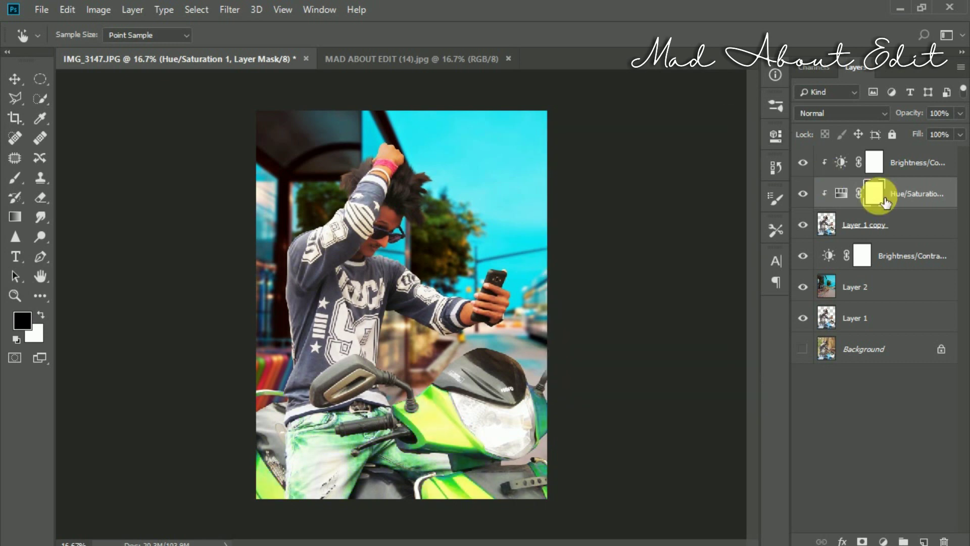
pyautogui.press('Delete')
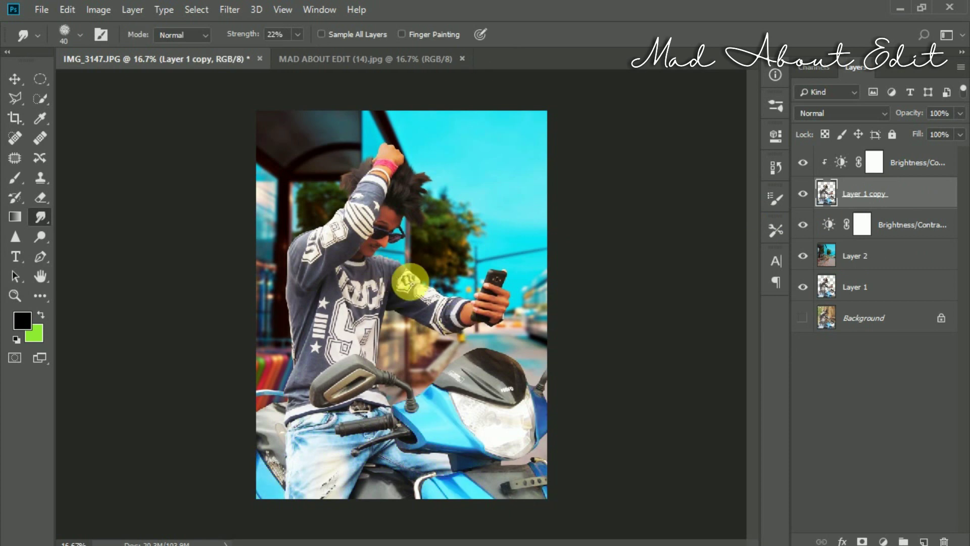
# Add a Selective Color adjustment clipped to Layer 1 copy: Reds cyan -40, magenta -37; Yellows cyan -28, magenta -27, yellow -27, black -30
pyautogui.click(883, 540)
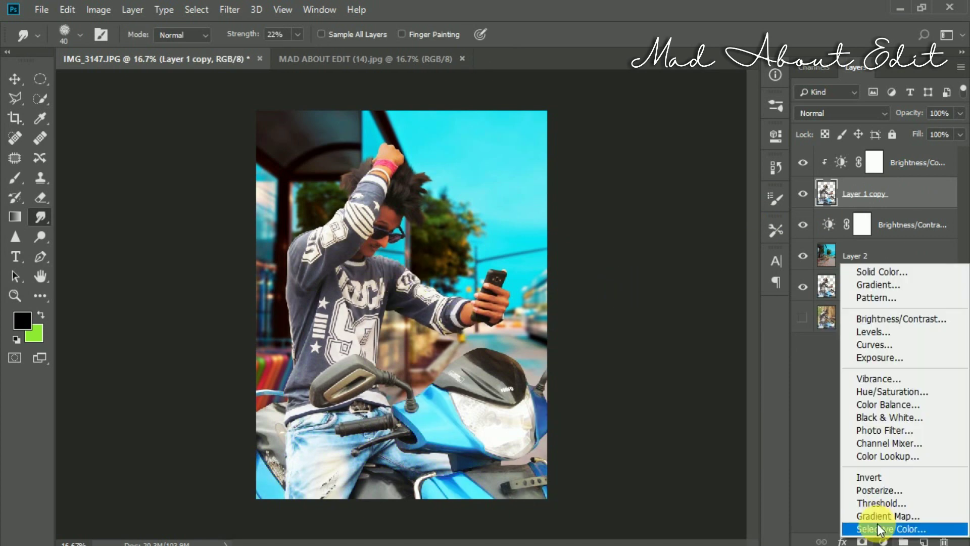
pyautogui.click(877, 524)
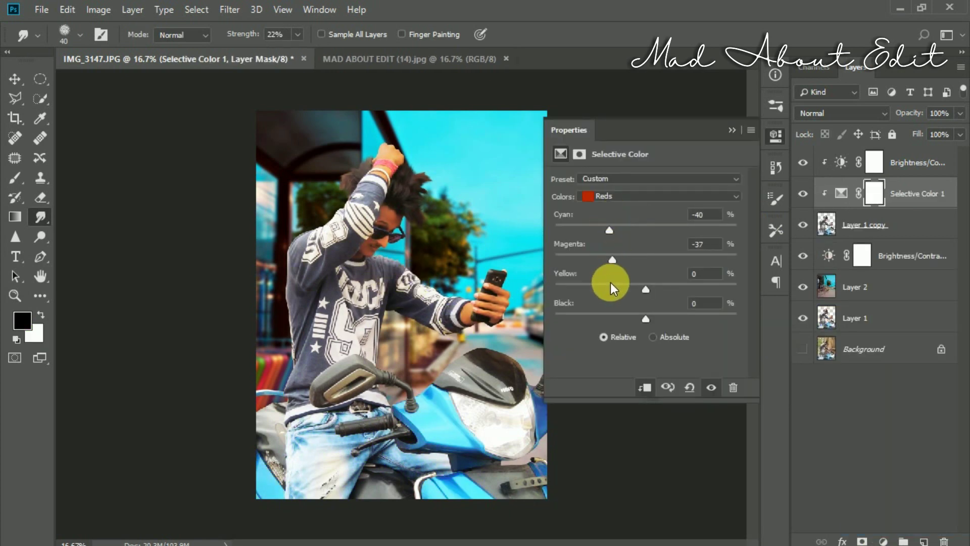
pyautogui.click(636, 198)
pyautogui.click(636, 220)
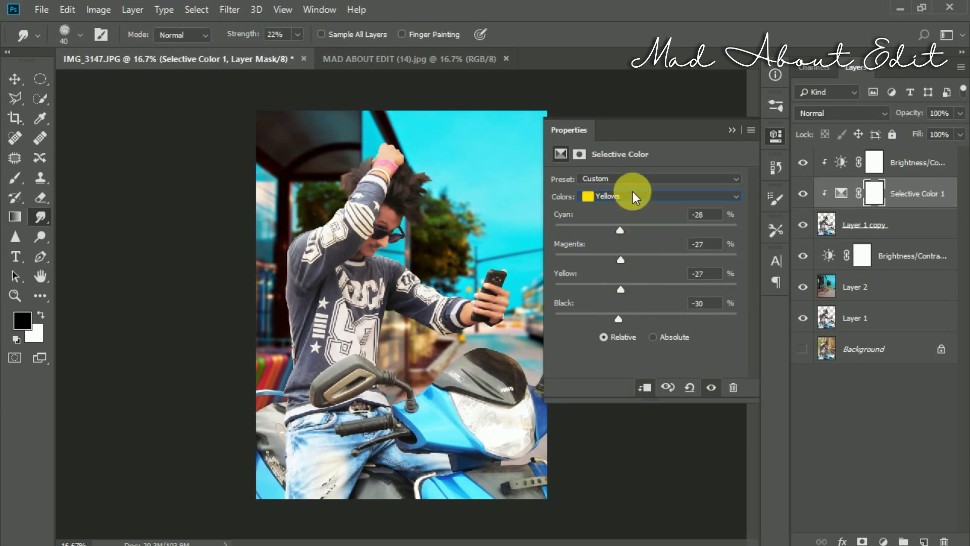
# Set the Cyans in the Selective Color adjustment to cyan +57, magenta +43, yellow +53 and black +44
pyautogui.click(633, 196)
pyautogui.click(632, 243)
pyautogui.moveTo(654, 260); pyautogui.dragTo(689, 257)
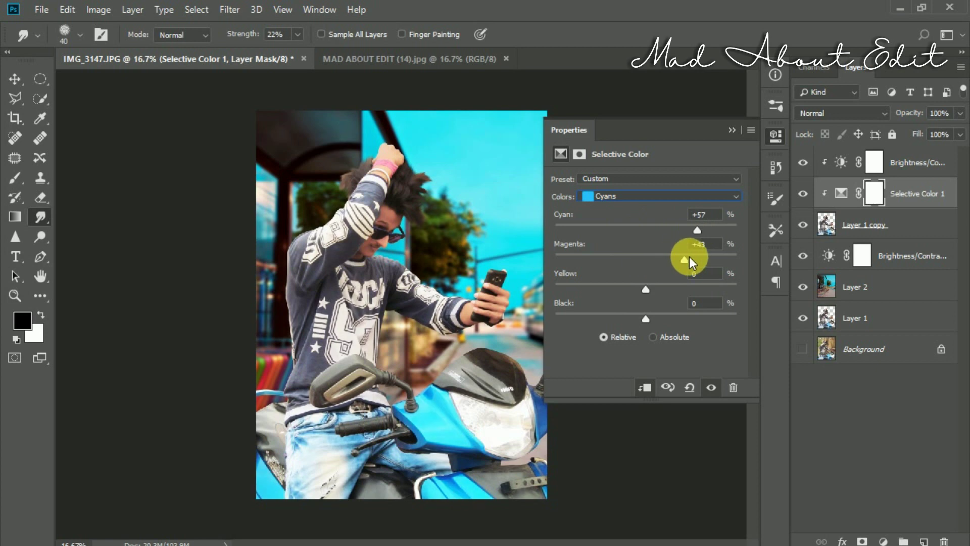
pyautogui.moveTo(678, 319); pyautogui.dragTo(686, 319)
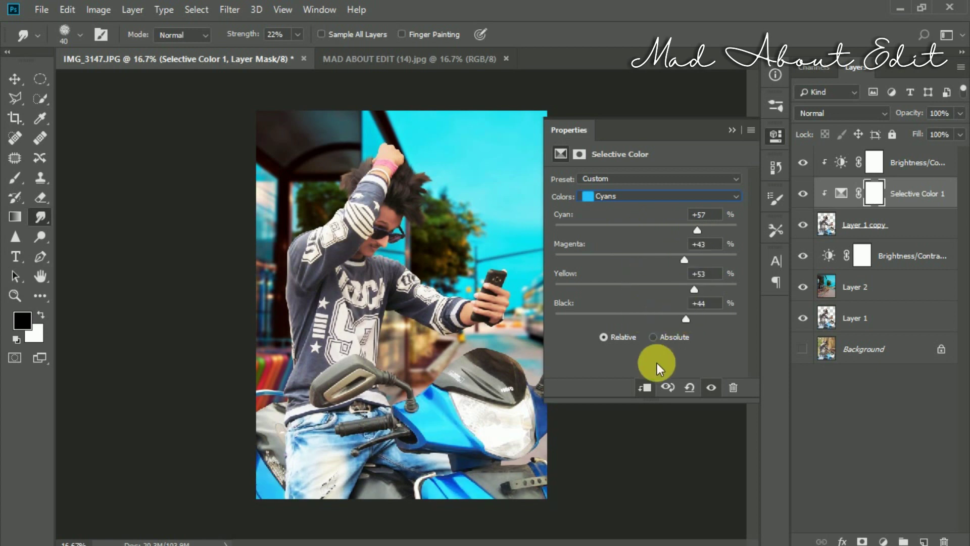
# Set the Blues in the Selective Color adjustment to cyan +35, magenta +42, yellow +36 and black +43
pyautogui.click(642, 201)
pyautogui.click(636, 246)
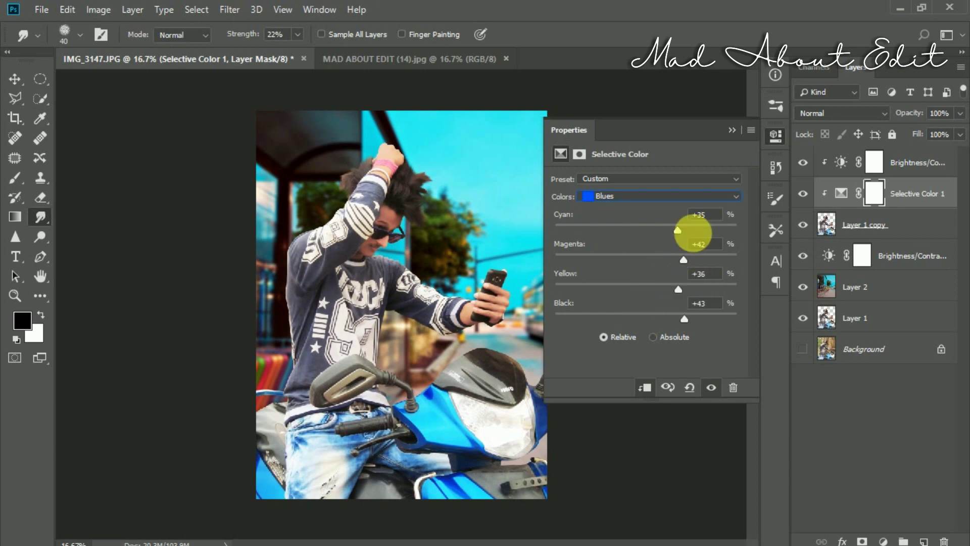
pyautogui.click(469, 245)
# Examine the face, hair, sleeves and phone hand up close to check the retouching and colours
pyautogui.hotkey('ctrl', '+')
pyautogui.hotkey('ctrl', '+')
pyautogui.hotkey('ctrl', '+')
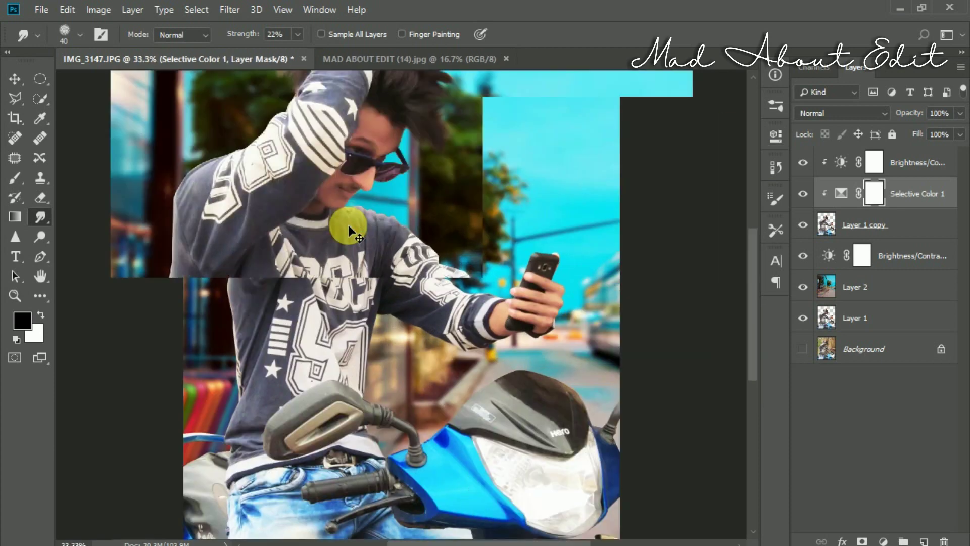
pyautogui.moveTo(372, 170); pyautogui.dragTo(413, 420)
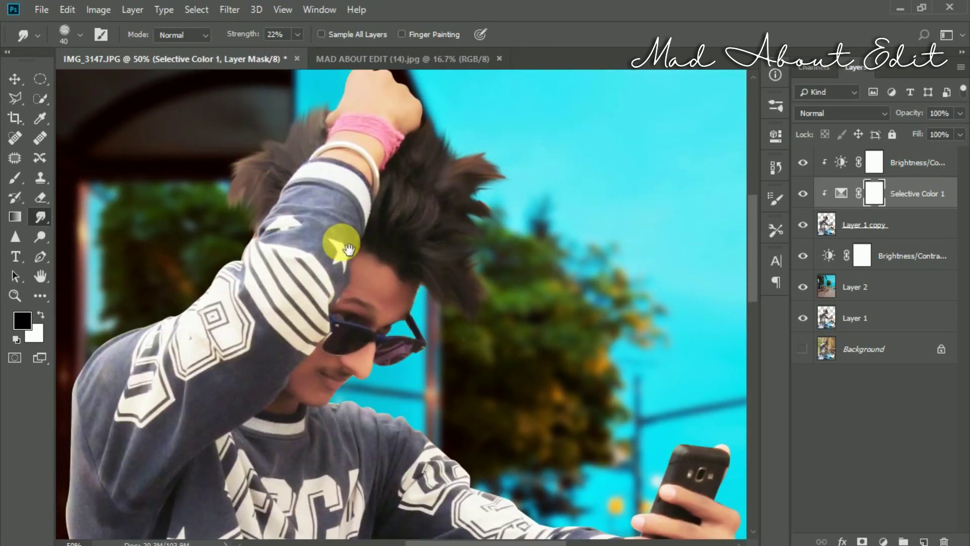
pyautogui.hotkey('ctrl', '-')
pyautogui.hotkey('ctrl', '-')
pyautogui.hotkey('ctrl', '-')
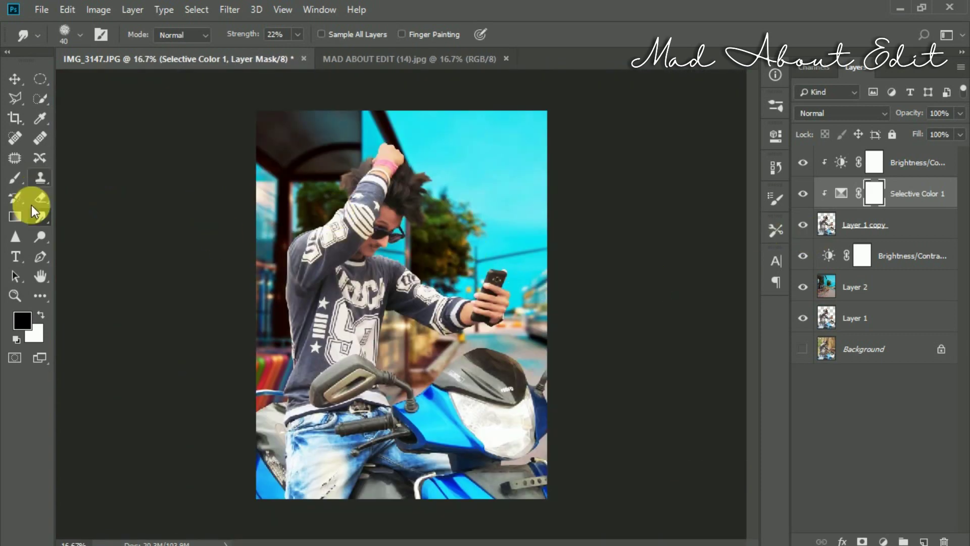
pyautogui.click(40, 256)
pyautogui.hotkey('ctrl', '+')
pyautogui.hotkey('ctrl', '+')
pyautogui.hotkey('ctrl', '+')
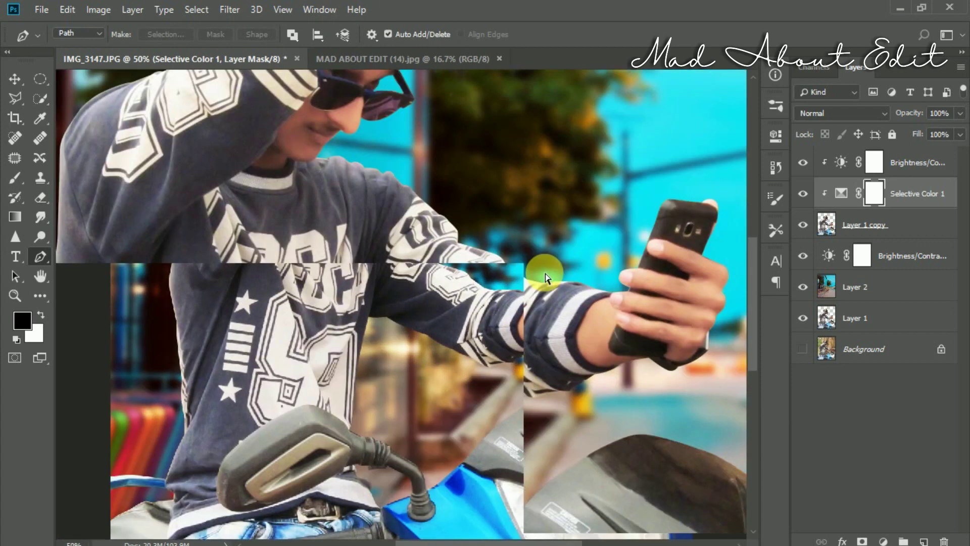
pyautogui.hotkey('ctrl', '-')
pyautogui.hotkey('ctrl', '-')
pyautogui.hotkey('ctrl', '-')
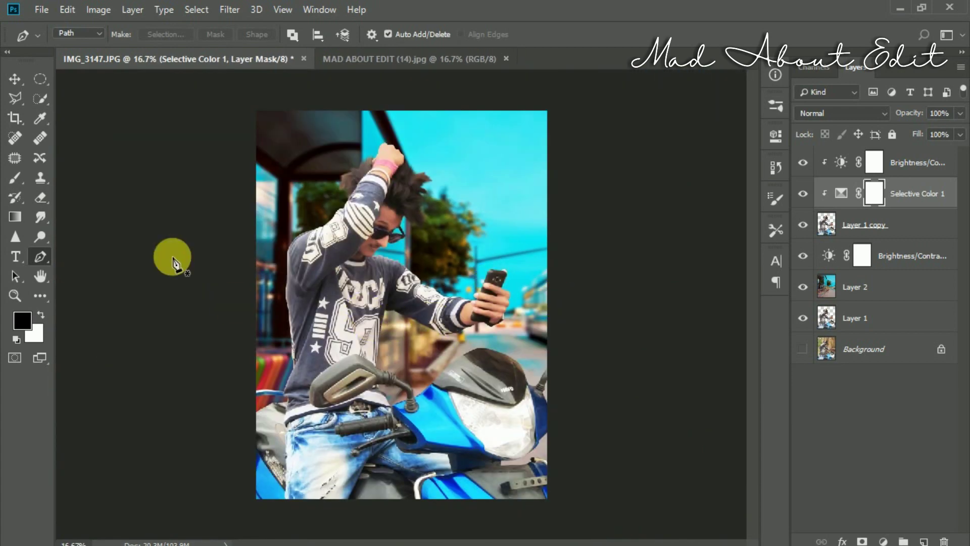
# Create a new layer above all others and set the Brush foreground colour to orange ff7600
pyautogui.click(925, 166)
pyautogui.hotkey('ctrl', 'shift', 'alt', 'n')
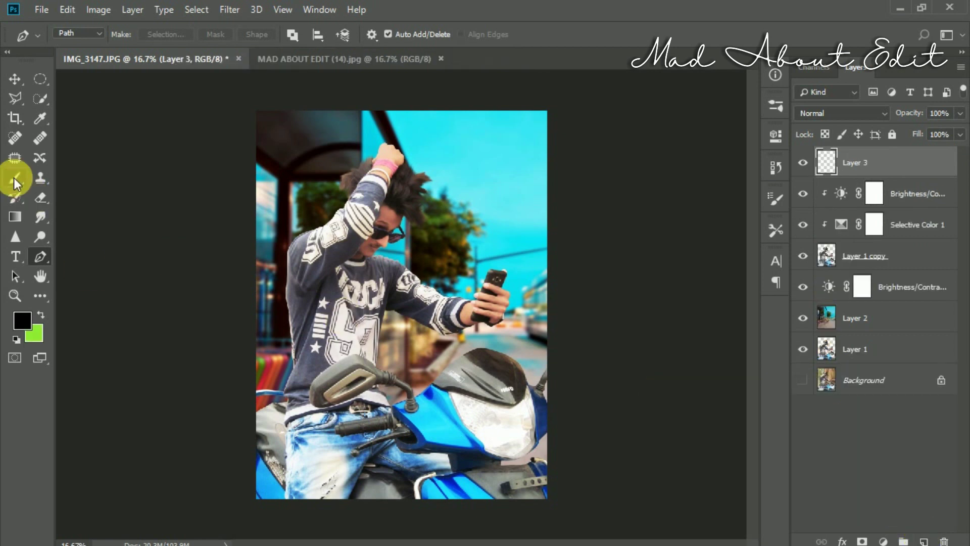
pyautogui.click(14, 177)
pyautogui.click(22, 321)
pyautogui.click(745, 154)
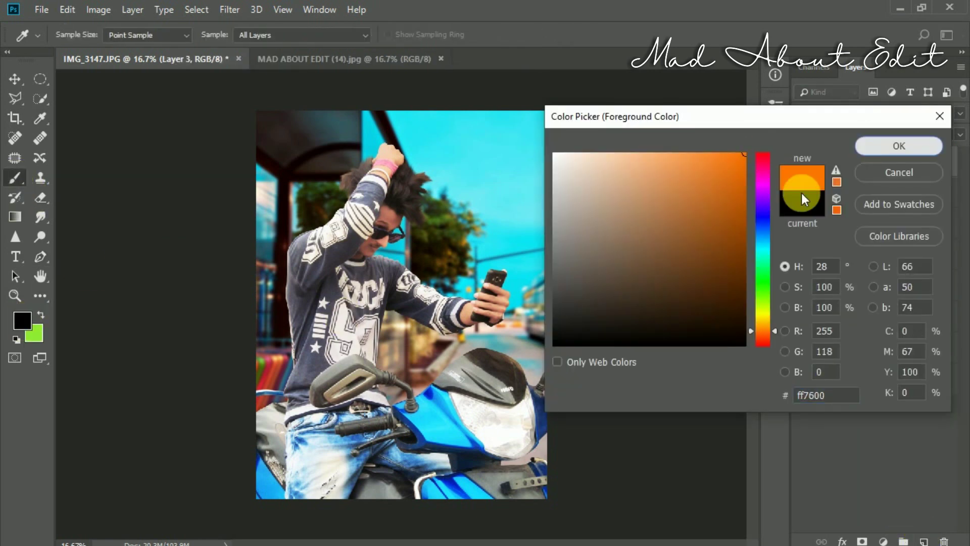
pyautogui.press('Return')
# Paint one soft 824 px orange dab over the motorbike's headlight, undoing the hard-edged trial dab
pyautogui.click(499, 423)
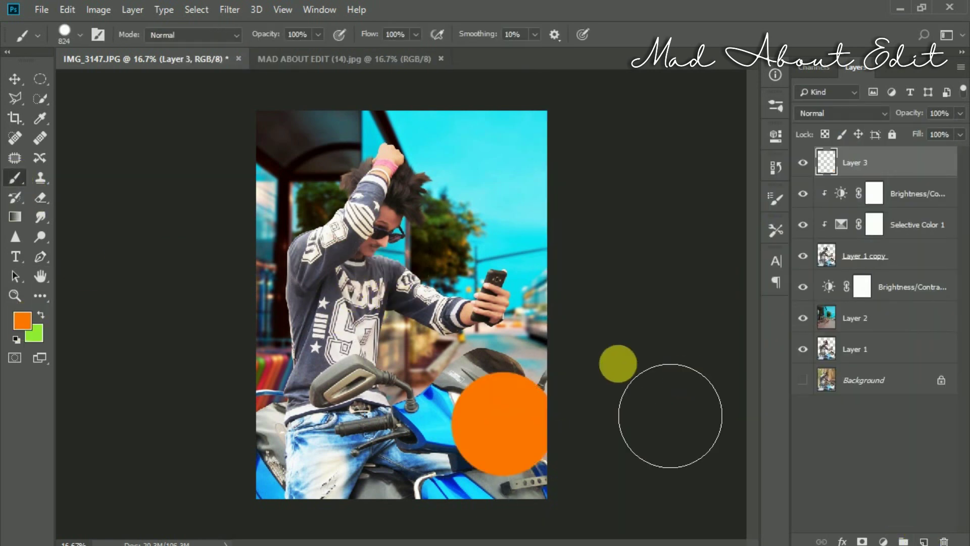
pyautogui.hotkey('ctrl', 'z')
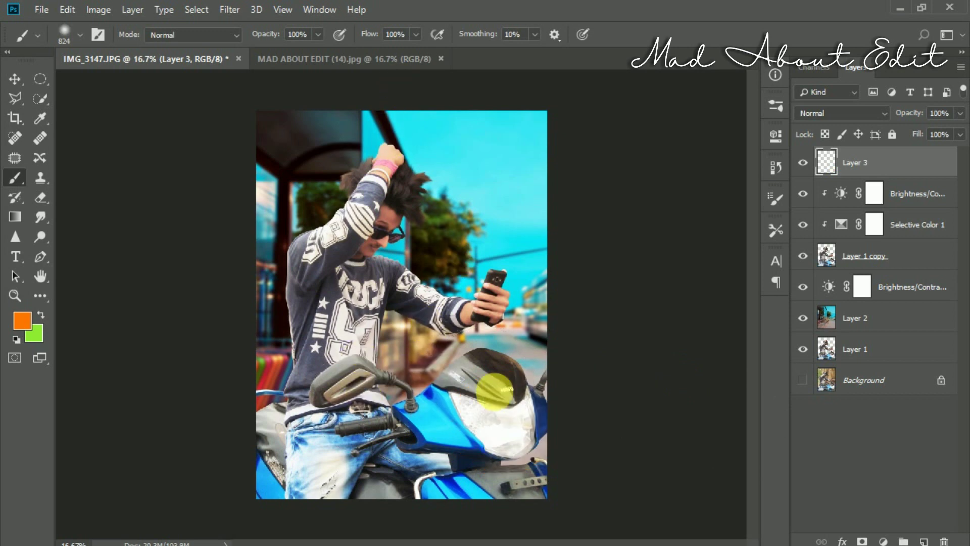
pyautogui.click(500, 423)
# Enlarge the orange glow to about 199% over the headlight and give its layer a lightening blend mode
pyautogui.hotkey('ctrl', 't')
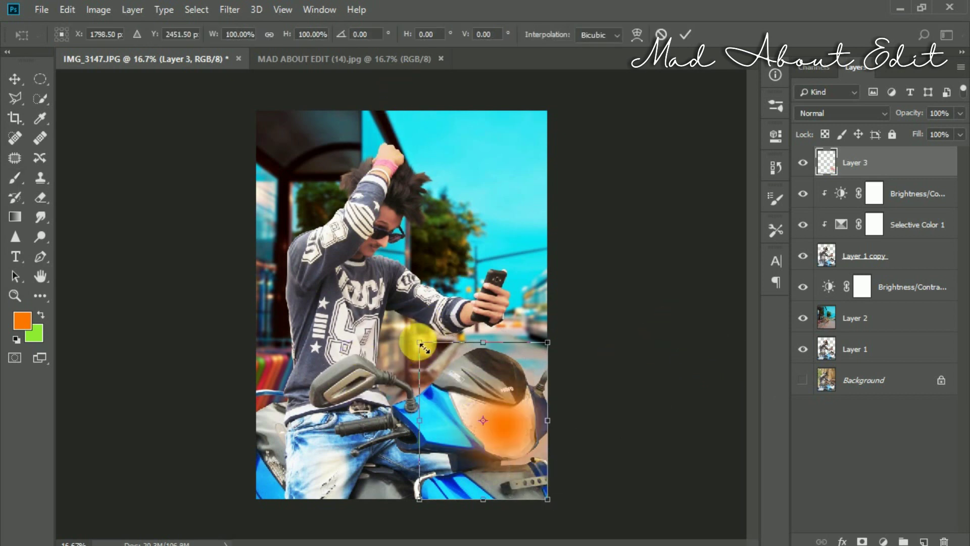
pyautogui.moveTo(420, 342)
pyautogui.mouseDown()
pyautogui.moveTo(360, 251)
pyautogui.moveTo(357, 264)
pyautogui.mouseUp()
pyautogui.moveTo(518, 393); pyautogui.dragTo(511, 386)
pyautogui.click(685, 35)
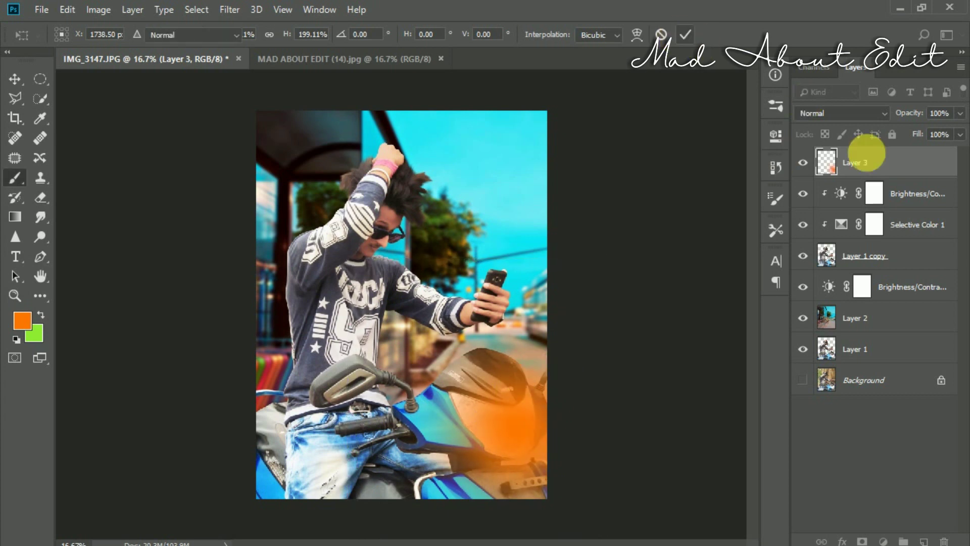
pyautogui.click(850, 113)
pyautogui.click(839, 241)
pyautogui.keyDown('ctrl'); pyautogui.click(865, 172); pyautogui.keyUp('ctrl')
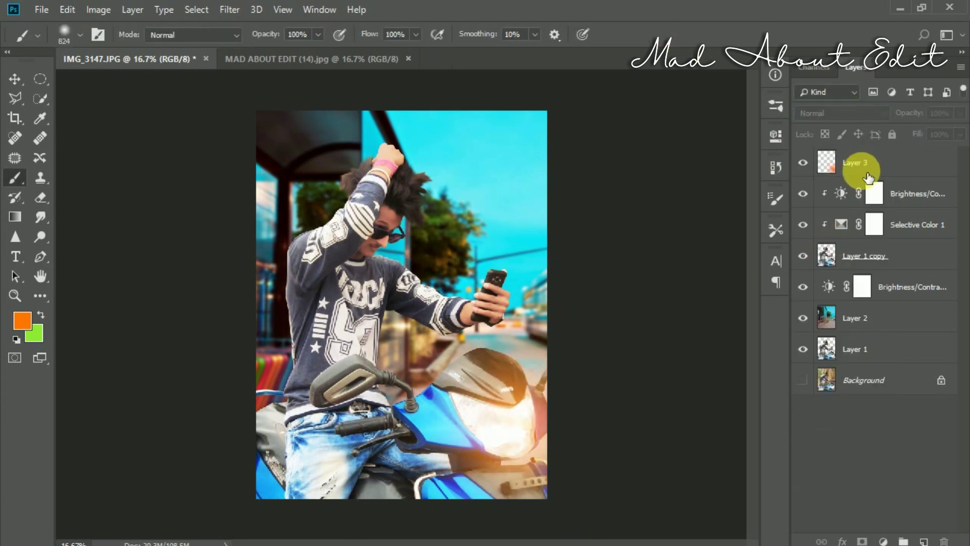
# Add a Vibrance adjustment clipped to Layer 1 copy with vibrance +48 and saturation +36
pyautogui.click(853, 265)
pyautogui.click(879, 378)
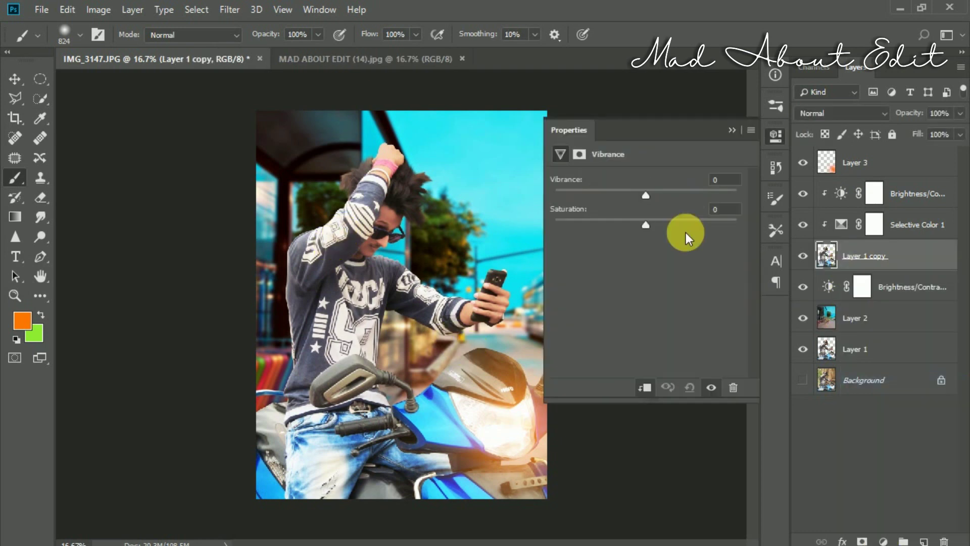
pyautogui.moveTo(645, 193); pyautogui.dragTo(677, 219)
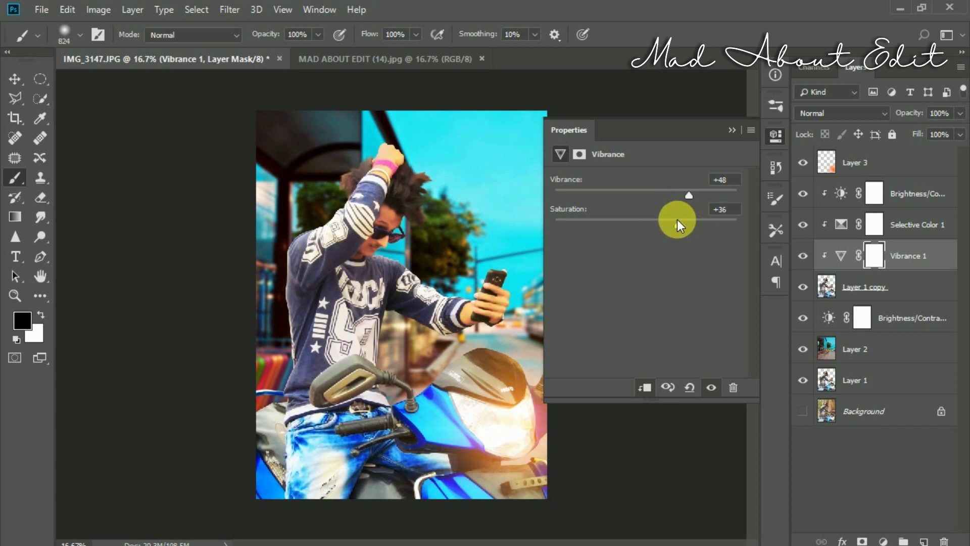
pyautogui.click(731, 130)
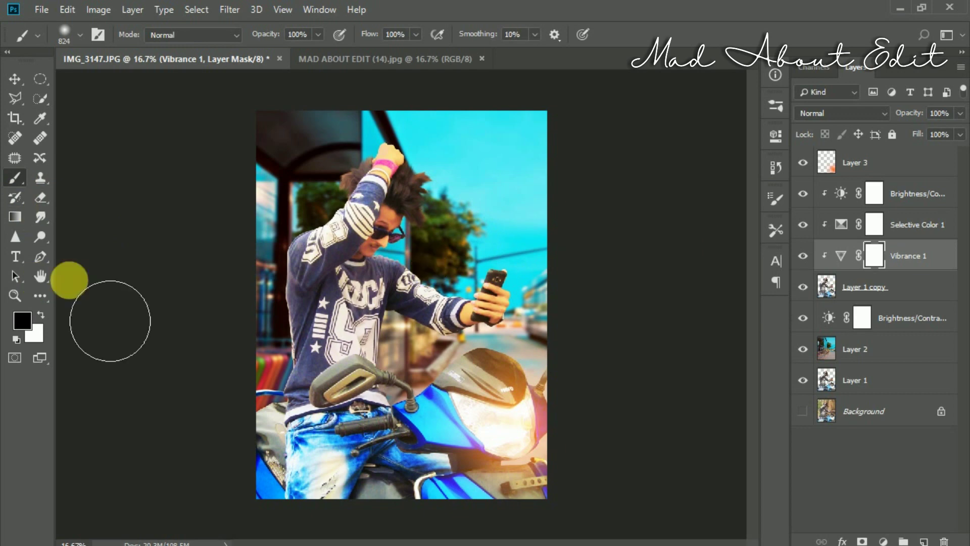
# Paint black on the Vibrance 1 mask over the wrist and fingertips of the phone-holding hand with a hard 60 px brush
pyautogui.hotkey('ctrl', '+')
pyautogui.hotkey('ctrl', '+')
pyautogui.hotkey('ctrl', '+')
pyautogui.hotkey('ctrl', '+')
pyautogui.hotkey('ctrl', '+')
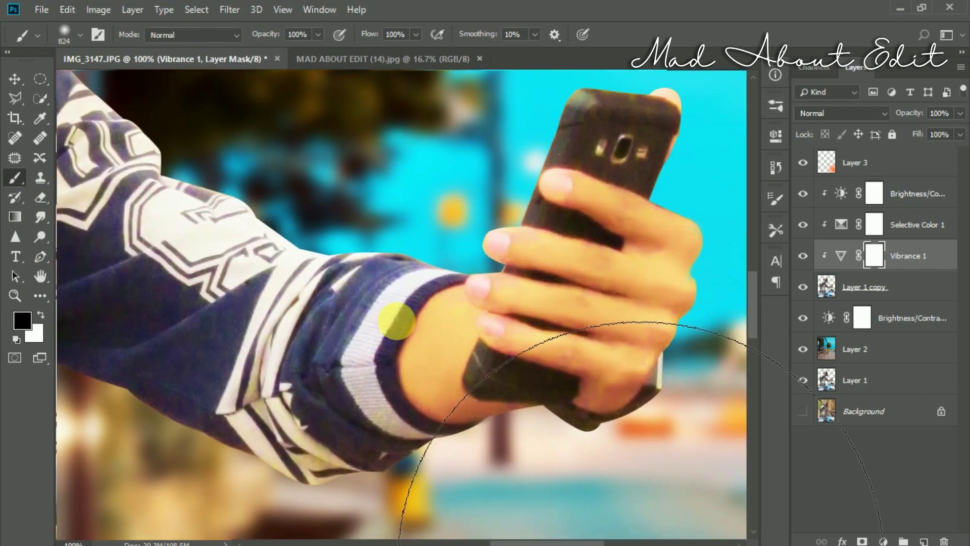
pyautogui.press('[')
pyautogui.press('[')
pyautogui.press('[')
pyautogui.press('[')
pyautogui.press('[')
pyautogui.press('[')
pyautogui.press('[')
pyautogui.press('[')
pyautogui.press('[')
pyautogui.press('[')
pyautogui.press('[')
pyautogui.press('[')
pyautogui.moveTo(321, 144); pyautogui.dragTo(344, 480)
pyautogui.hotkey('ctrl', '+')
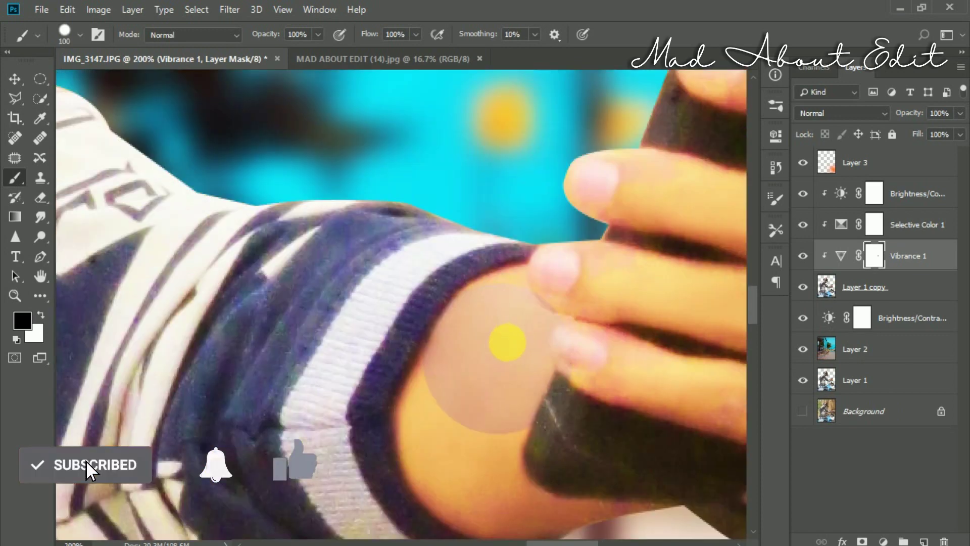
pyautogui.press('[')
pyautogui.press('[')
pyautogui.press('[')
pyautogui.press('[')
pyautogui.moveTo(488, 315)
pyautogui.mouseDown()
pyautogui.moveTo(472, 325)
pyautogui.moveTo(466, 372)
pyautogui.moveTo(501, 432)
pyautogui.moveTo(567, 444)
pyautogui.moveTo(536, 361)
pyautogui.moveTo(600, 382)
pyautogui.mouseUp()
pyautogui.moveTo(481, 221)
pyautogui.mouseDown()
pyautogui.moveTo(562, 170)
pyautogui.moveTo(518, 283)
pyautogui.mouseUp()
pyautogui.press('space')
pyautogui.click(504, 166)
pyautogui.moveTo(501, 370)
pyautogui.mouseDown()
pyautogui.moveTo(511, 366)
pyautogui.moveTo(462, 365)
pyautogui.mouseUp()
# Mask the Vibrance 1 effect off the rest of the phone-holding hand and the phone with a 112 px brush
pyautogui.hotkey('ctrl', '-')
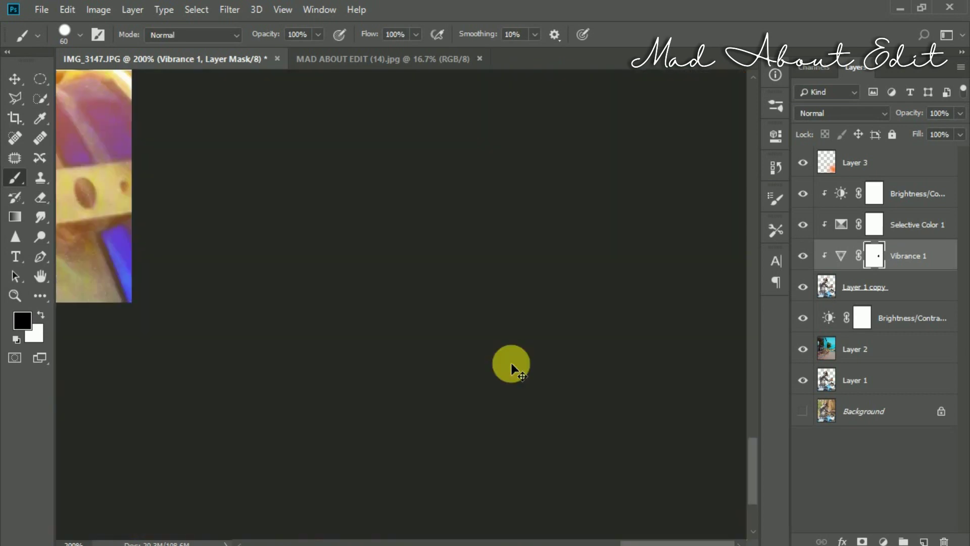
pyautogui.moveTo(431, 273); pyautogui.dragTo(463, 277)
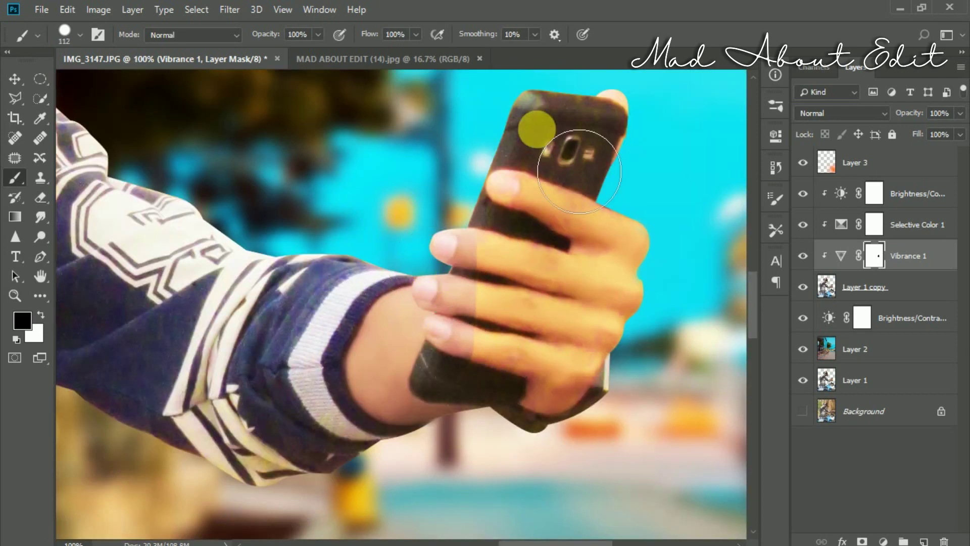
pyautogui.moveTo(539, 146)
pyautogui.mouseDown()
pyautogui.moveTo(511, 372)
pyautogui.moveTo(636, 373)
pyautogui.moveTo(601, 225)
pyautogui.moveTo(565, 420)
pyautogui.moveTo(618, 351)
pyautogui.mouseUp()
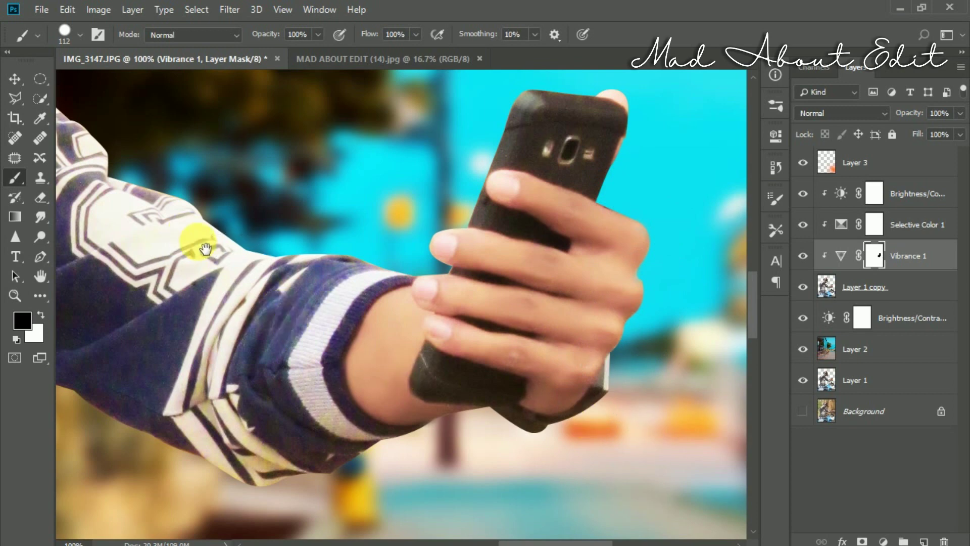
# Paint black on the Vibrance 1 mask over the man's face and neck, reducing the brush to 30 px for the narrow areas
pyautogui.moveTo(191, 194); pyautogui.dragTo(505, 520)
pyautogui.moveTo(365, 155)
pyautogui.mouseDown()
pyautogui.moveTo(358, 112)
pyautogui.moveTo(348, 177)
pyautogui.moveTo(313, 212)
pyautogui.moveTo(357, 265)
pyautogui.moveTo(352, 371)
pyautogui.moveTo(327, 337)
pyautogui.moveTo(335, 333)
pyautogui.moveTo(269, 406)
pyautogui.moveTo(397, 343)
pyautogui.moveTo(403, 303)
pyautogui.moveTo(478, 165)
pyautogui.moveTo(438, 280)
pyautogui.moveTo(388, 343)
pyautogui.moveTo(312, 377)
pyautogui.moveTo(192, 375)
pyautogui.mouseUp()
pyautogui.press('[')
pyautogui.press('[')
pyautogui.press('[')
pyautogui.press('[')
pyautogui.press('[')
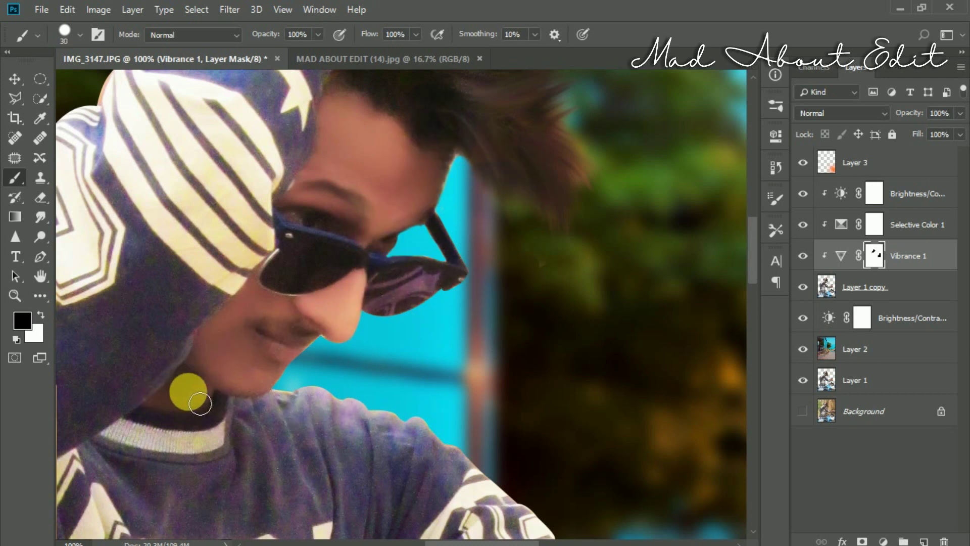
# Mask the Vibrance 1 effect off the raised arm's skin between cuff and bracelet, using 30 px and 20 px brushes
pyautogui.moveTo(318, 249); pyautogui.dragTo(376, 465)
pyautogui.moveTo(334, 201); pyautogui.dragTo(341, 259)
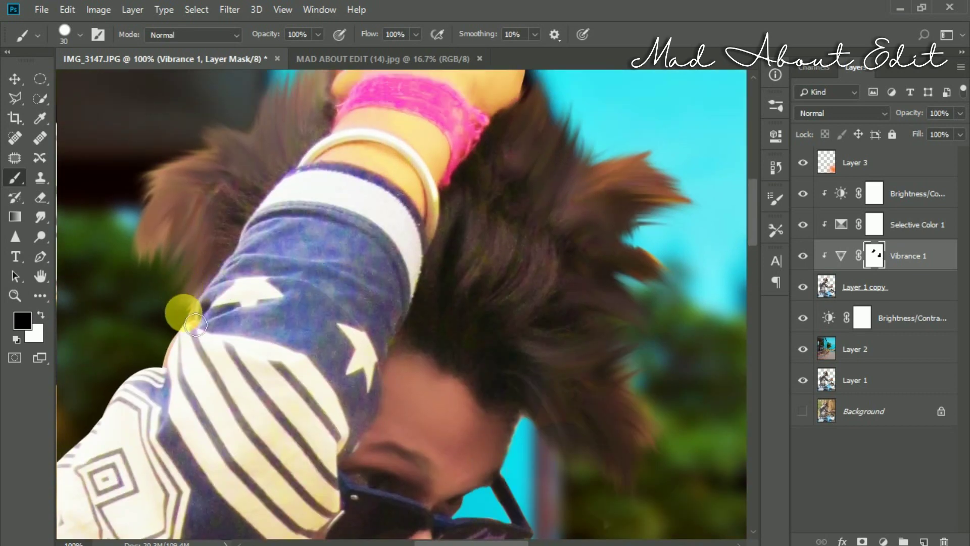
pyautogui.moveTo(273, 195); pyautogui.dragTo(315, 163)
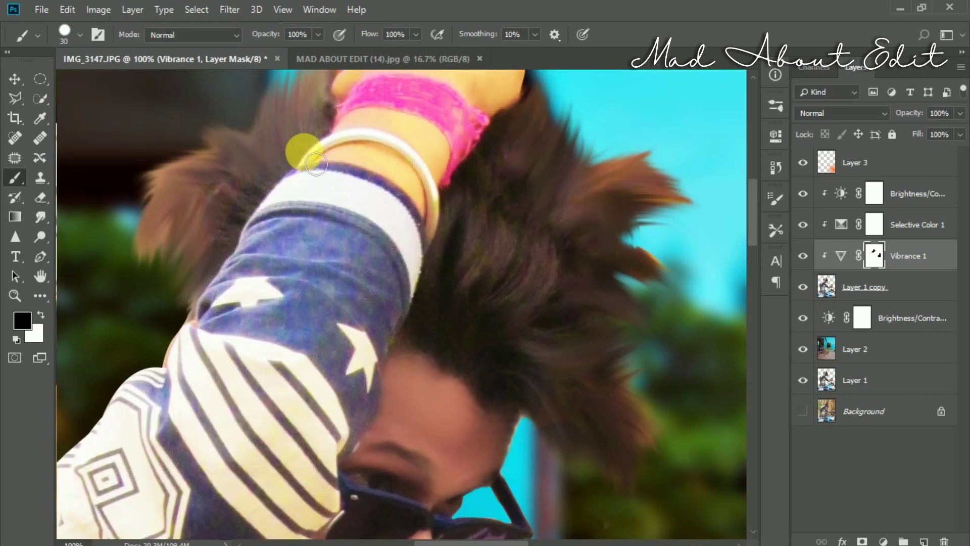
pyautogui.moveTo(390, 174)
pyautogui.mouseDown()
pyautogui.moveTo(444, 228)
pyautogui.moveTo(446, 280)
pyautogui.mouseUp()
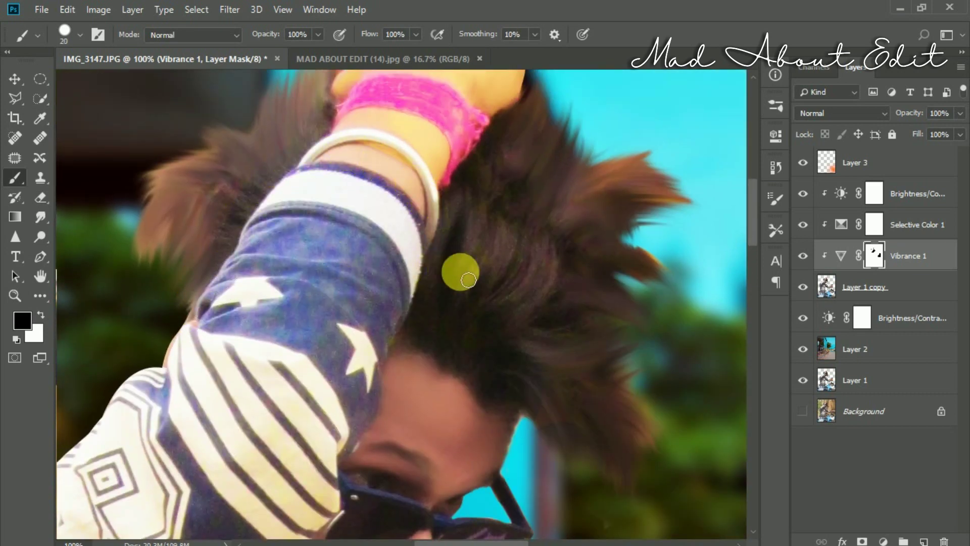
# Paint black on the Vibrance 1 mask over the dark hair above the forehead, enlarging the brush to 126 px
pyautogui.press('p')
pyautogui.click(17, 178)
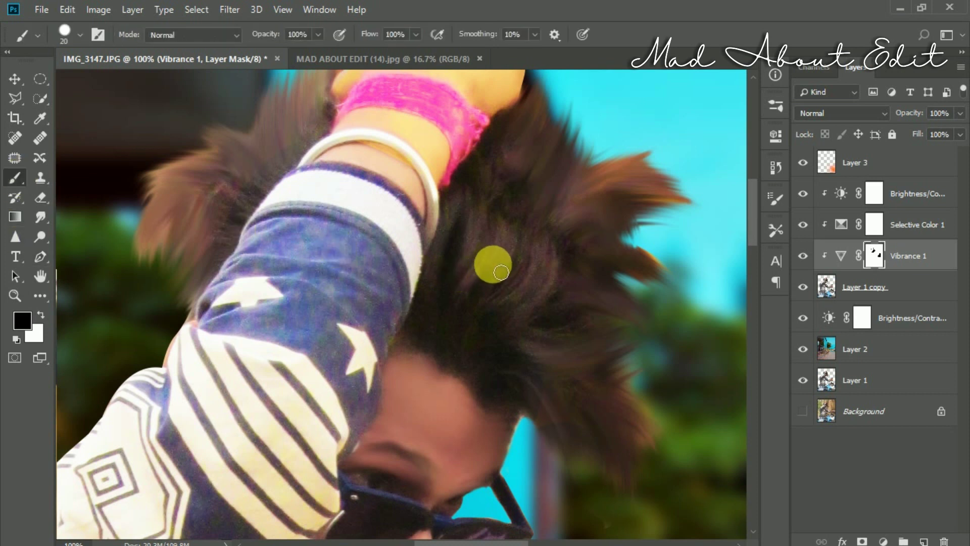
pyautogui.moveTo(448, 268); pyautogui.dragTo(517, 262)
pyautogui.moveTo(517, 188)
pyautogui.mouseDown()
pyautogui.moveTo(487, 329)
pyautogui.moveTo(518, 175)
pyautogui.moveTo(609, 427)
pyautogui.mouseUp()
pyautogui.scroll(-3, 606, 242)
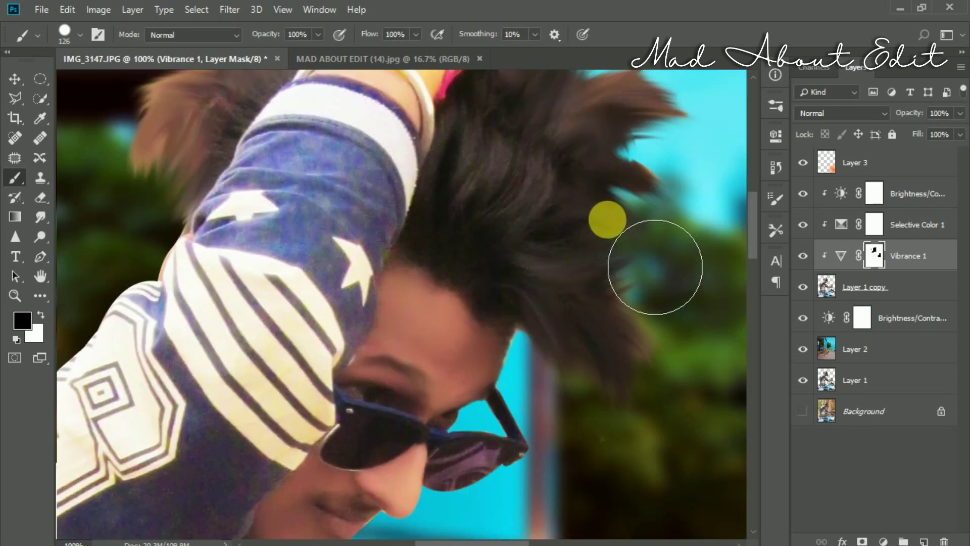
# Mask the Vibrance 1 effect off the raised hand, its pink wristband and the hair behind the arm with the 126 px brush
pyautogui.scroll(5, 657, 267)
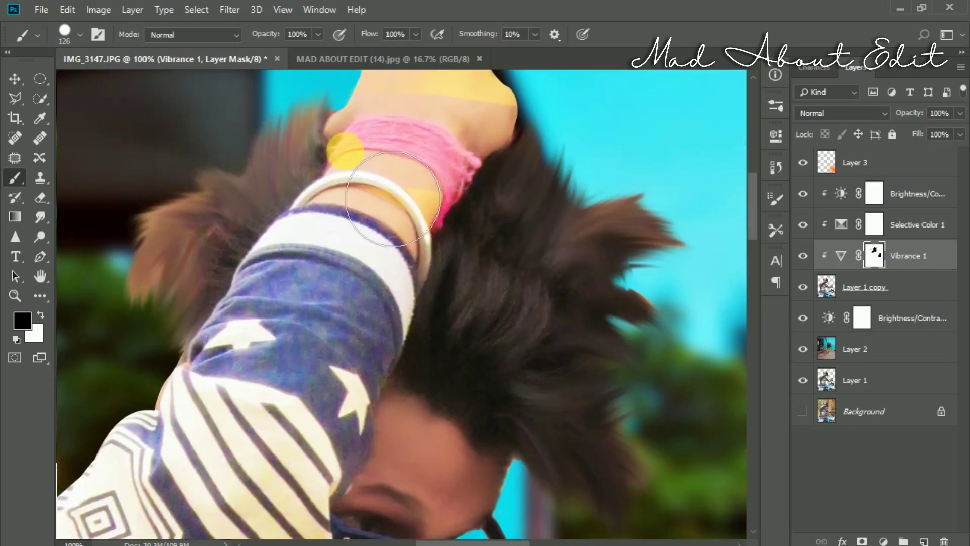
pyautogui.scroll(3, 470, 230)
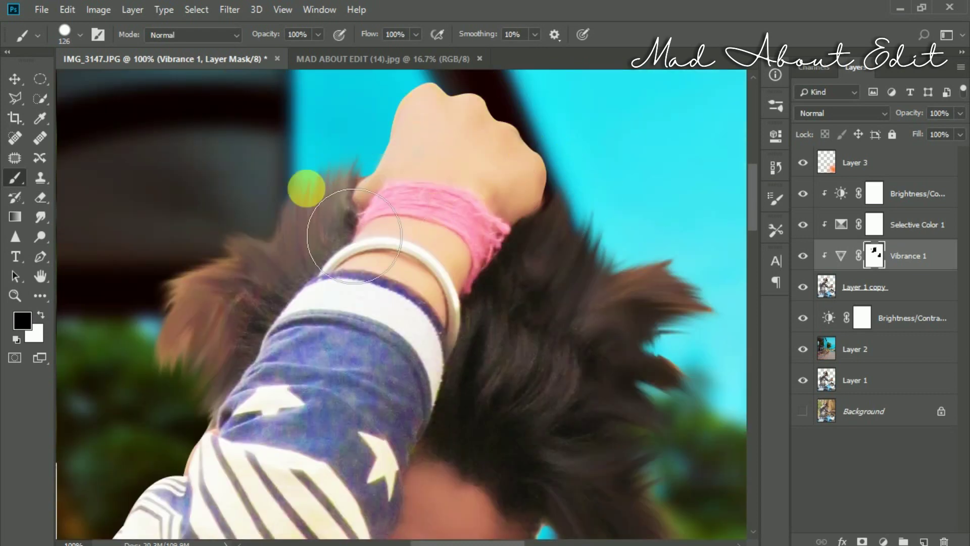
pyautogui.moveTo(354, 236); pyautogui.dragTo(210, 401)
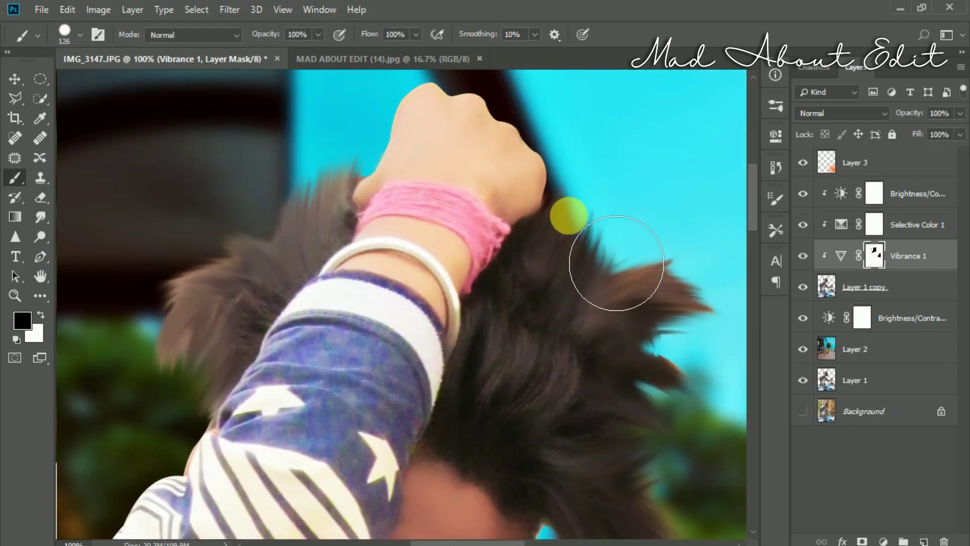
pyautogui.hotkey('ctrl', '0')
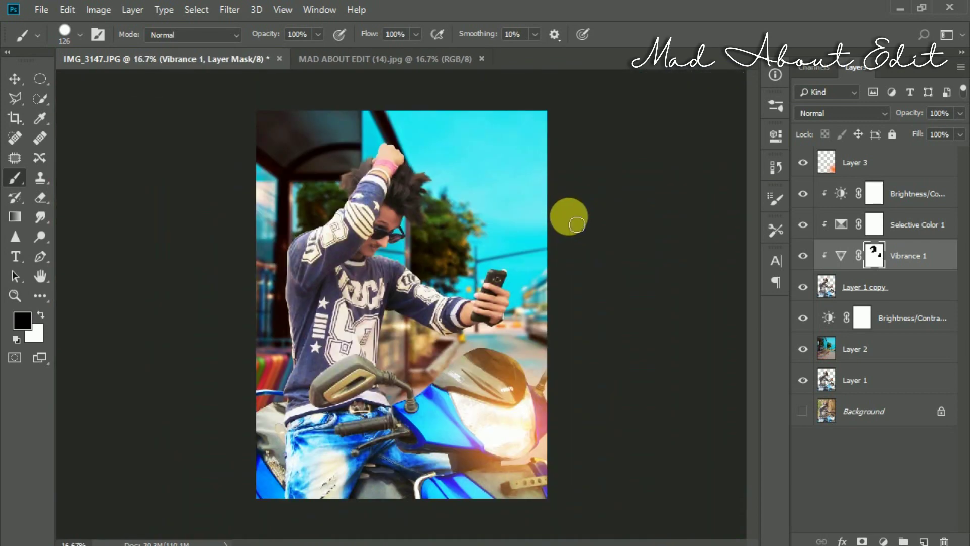
# Toggle the clipping of Selective Color 1 off and on to release the Brightness/Contrast adjustment above it from the clipping group
pyautogui.doubleClick(846, 227)
pyautogui.click(644, 387)
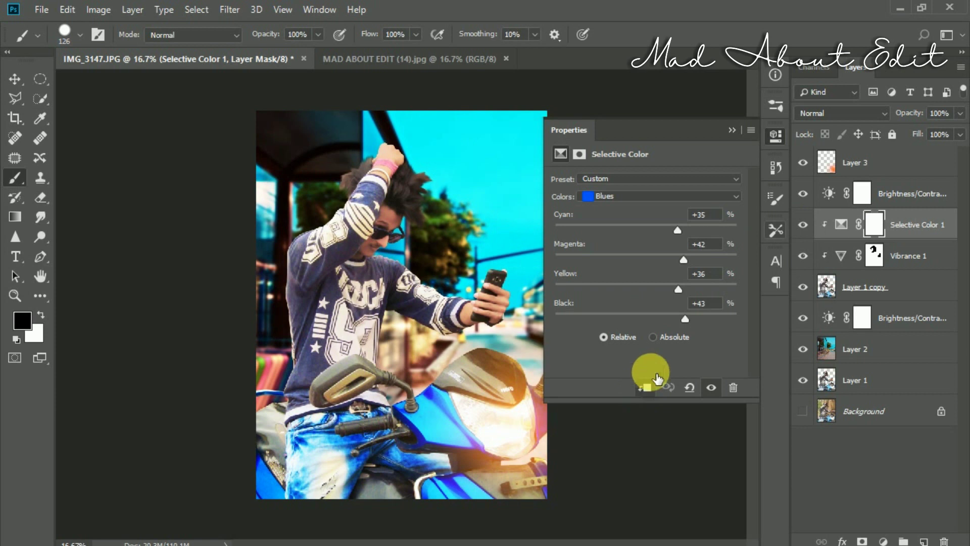
pyautogui.click(732, 130)
# Reduce the Vibrance 1 adjustment to vibrance +23 and saturation about +27
pyautogui.doubleClick(841, 256)
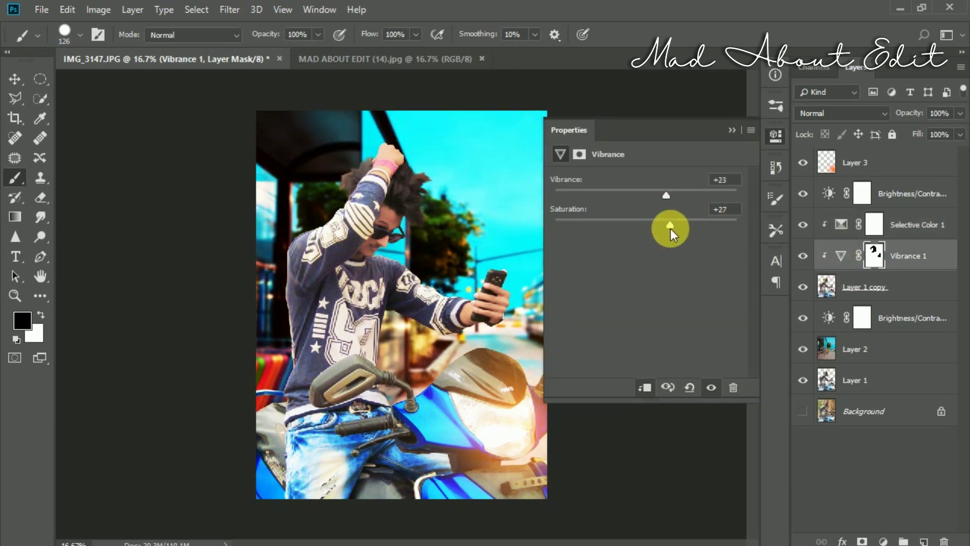
pyautogui.click(732, 130)
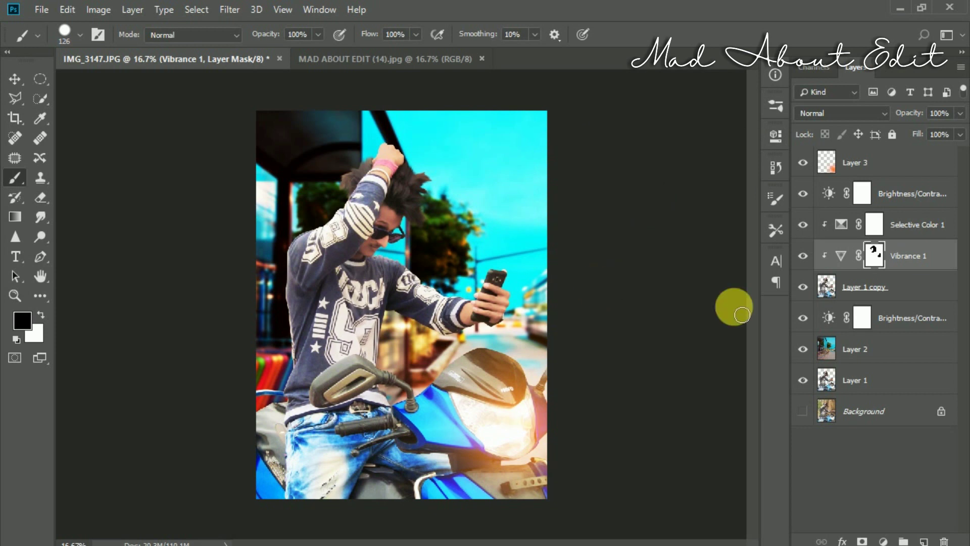
# Add a Vibrance adjustment directly above Layer 2 and raise its saturation to intensify the street background
pyautogui.click(854, 349)
pyautogui.click(884, 541)
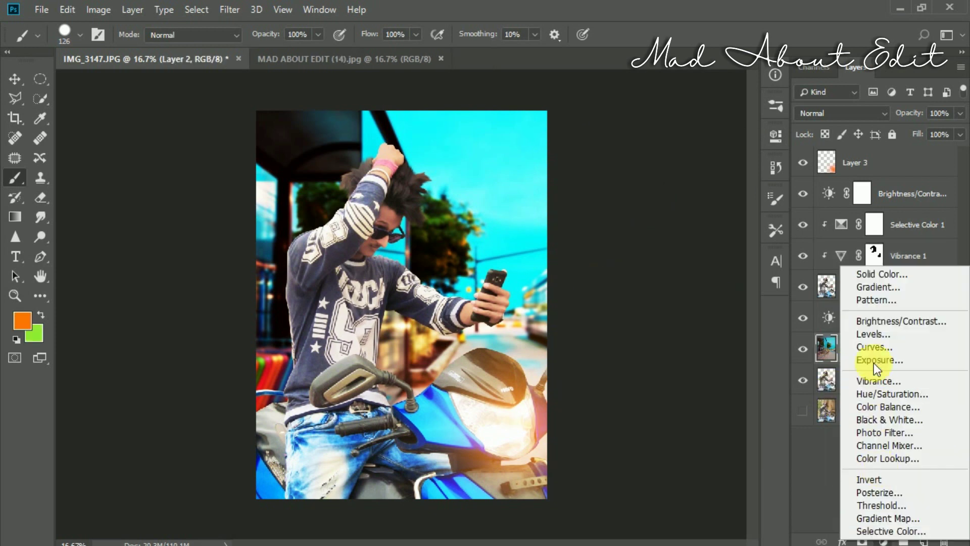
pyautogui.click(873, 380)
pyautogui.moveTo(646, 224); pyautogui.dragTo(678, 227)
pyautogui.click(732, 130)
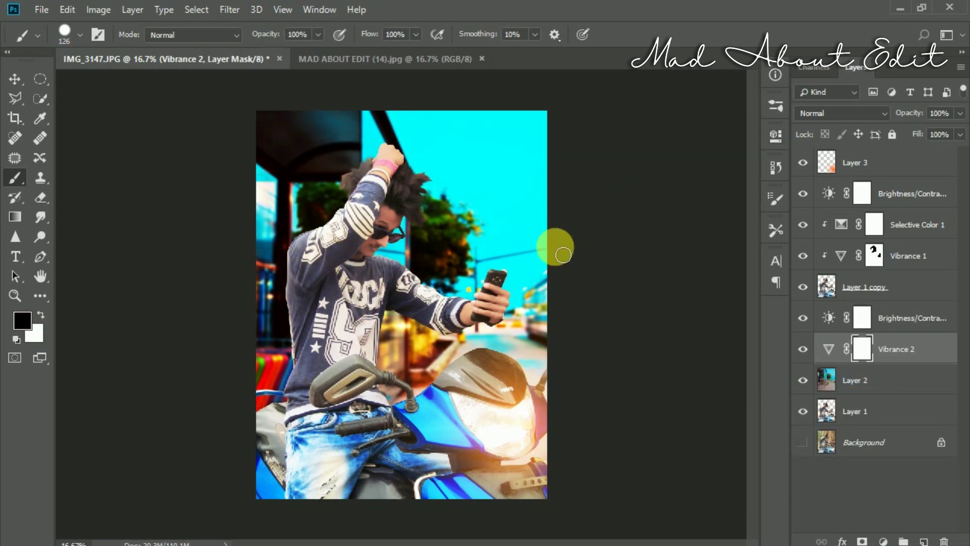
# Try cropping a strip off the image's left side, and undo the crop
pyautogui.click(16, 117)
pyautogui.moveTo(266, 306); pyautogui.dragTo(271, 305)
pyautogui.click(753, 34)
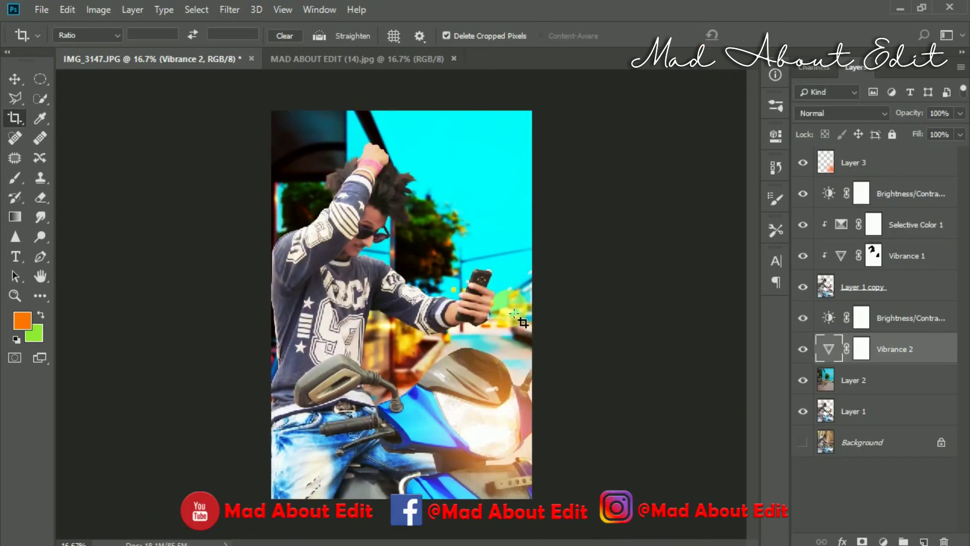
pyautogui.hotkey('ctrl', 'z')
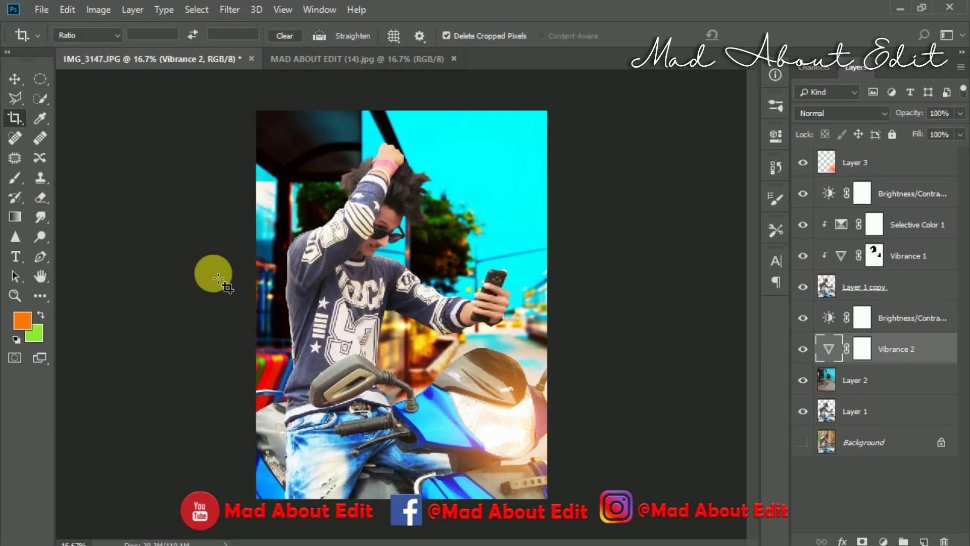
# Crop the image's left side close to the man's sleeve and extend the canvas slightly above the sky
pyautogui.moveTo(269, 307); pyautogui.dragTo(275, 303)
pyautogui.moveTo(410, 117); pyautogui.dragTo(567, 104)
pyautogui.click(763, 34)
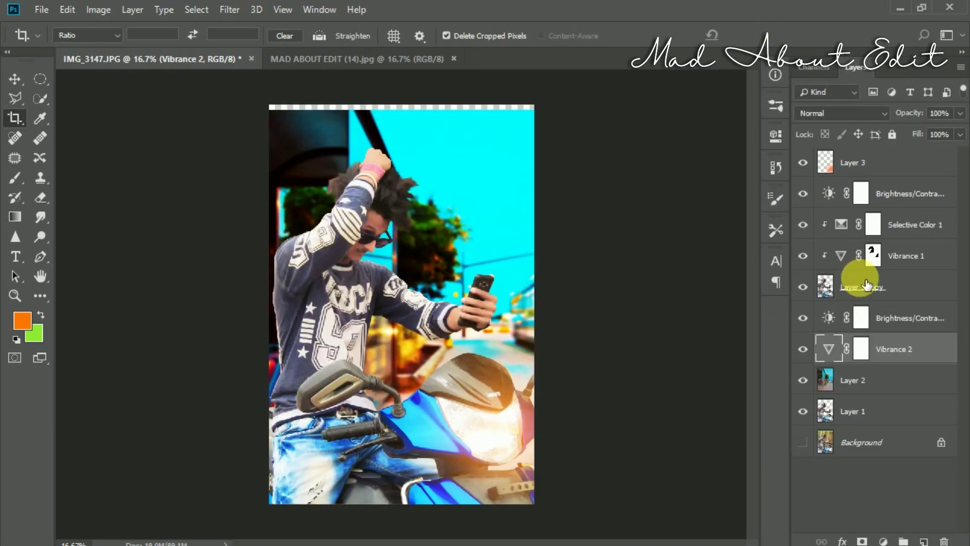
# Duplicate Layer 2 and move the lower of the two layers up to cover the empty strip above the sky
pyautogui.click(854, 375)
pyautogui.hotkey('ctrl', 'j')
pyautogui.click(860, 416)
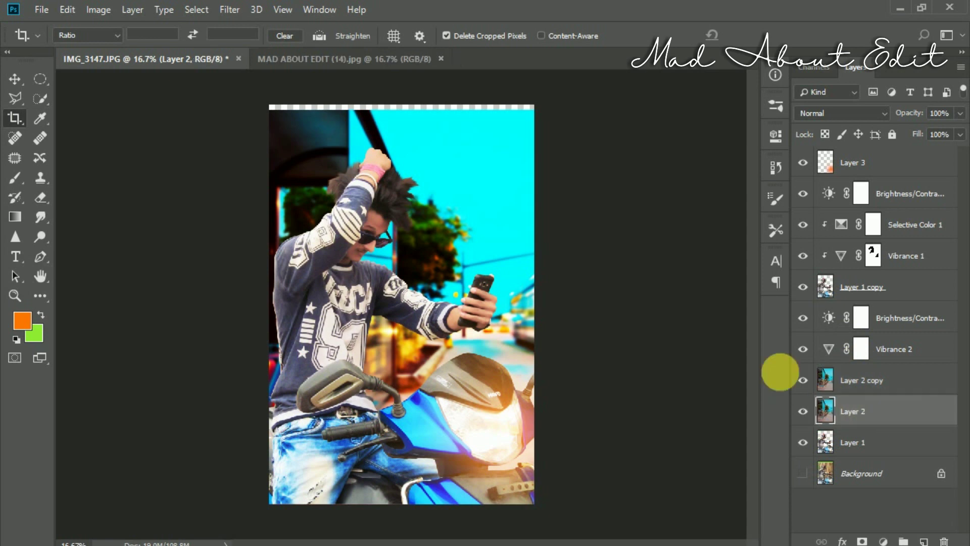
pyautogui.click(13, 84)
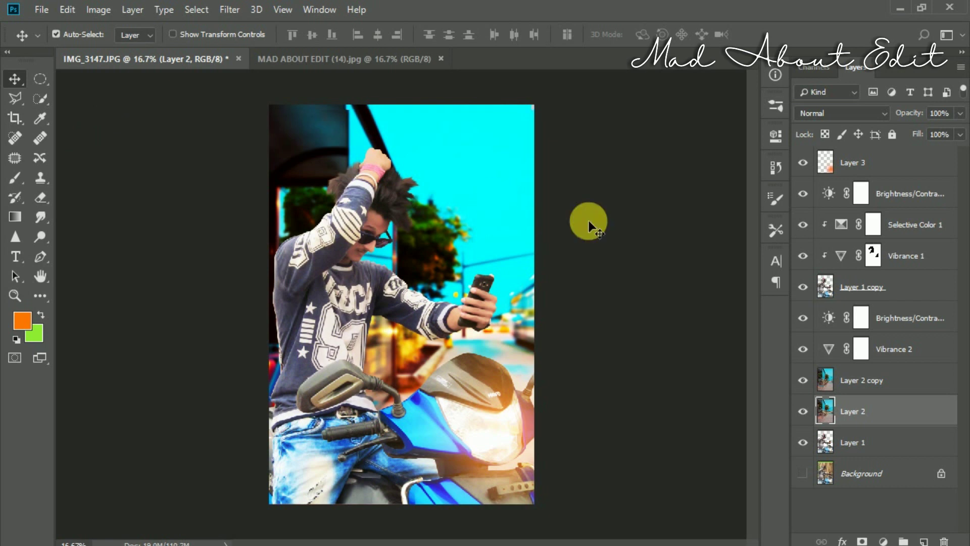
# Merge Layer 2 copy down into Layer 2
pyautogui.rightClick(866, 383)
pyautogui.click(849, 406)
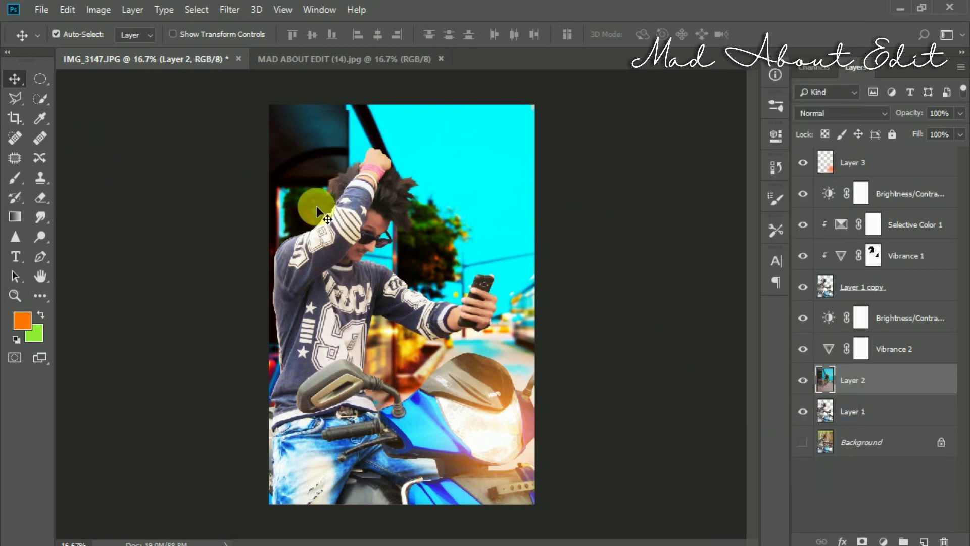
# Clone the dark shelter's vertical edge up over the seam near the image's upper border with a hard 35 px Clone Stamp
pyautogui.click(40, 177)
pyautogui.scroll(3, 341, 133)
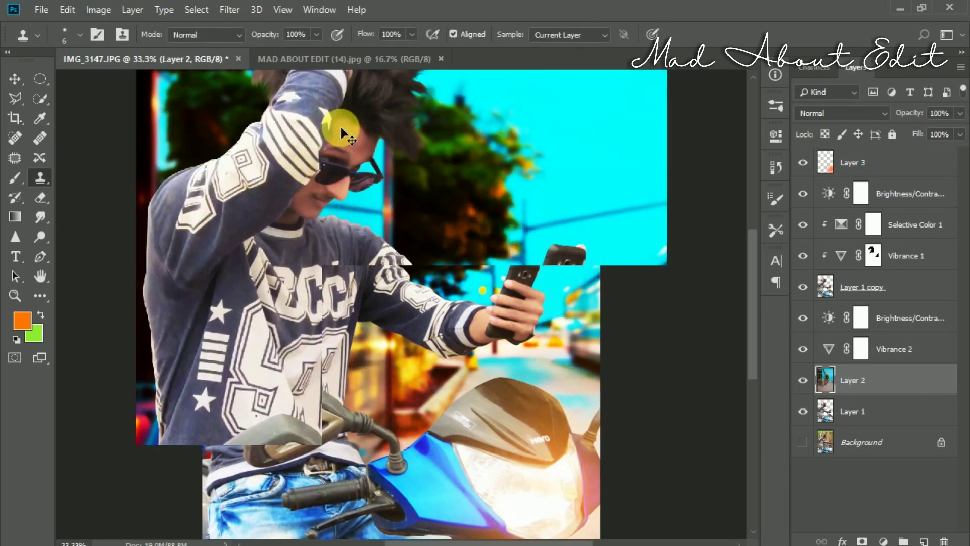
pyautogui.scroll(2, 321, 309)
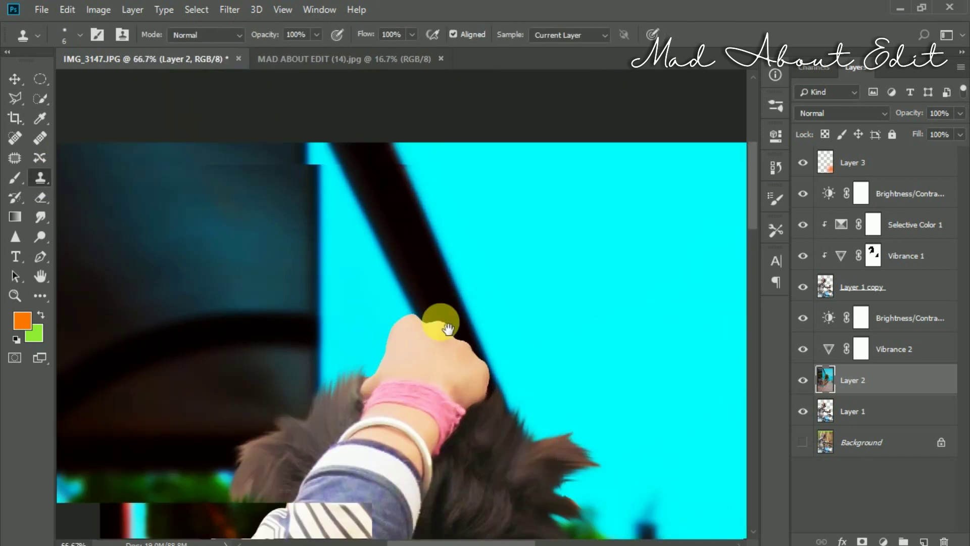
pyautogui.press(']')
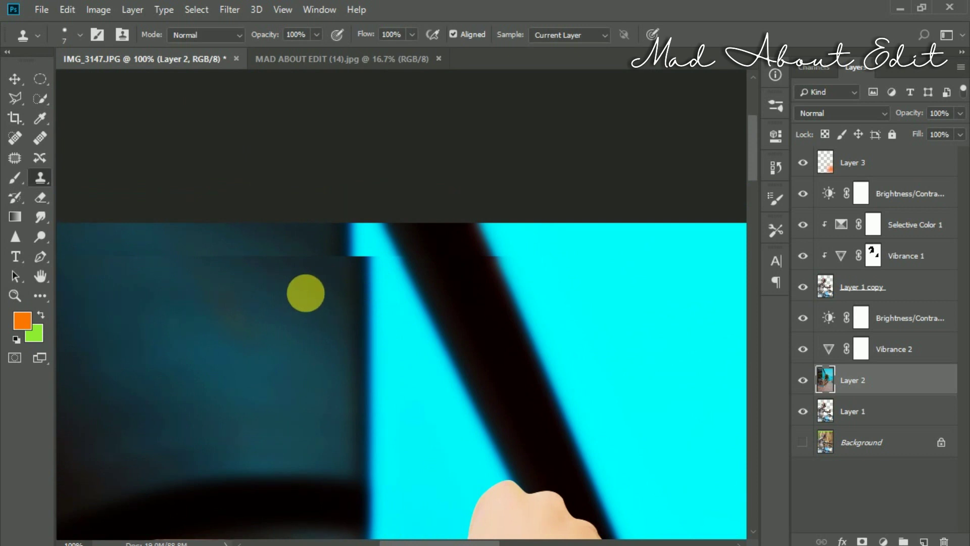
pyautogui.press(']')
pyautogui.press(']')
pyautogui.press(']')
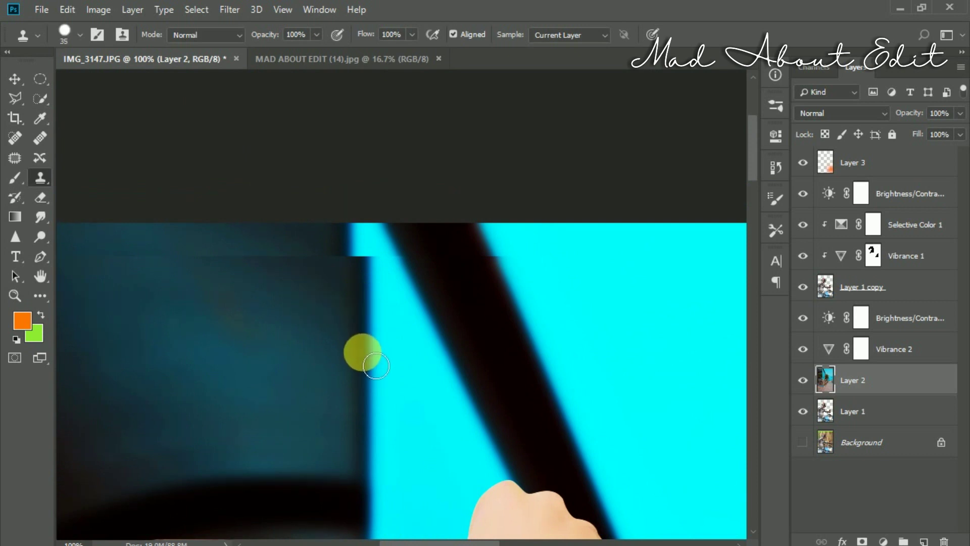
pyautogui.moveTo(378, 254); pyautogui.dragTo(379, 256)
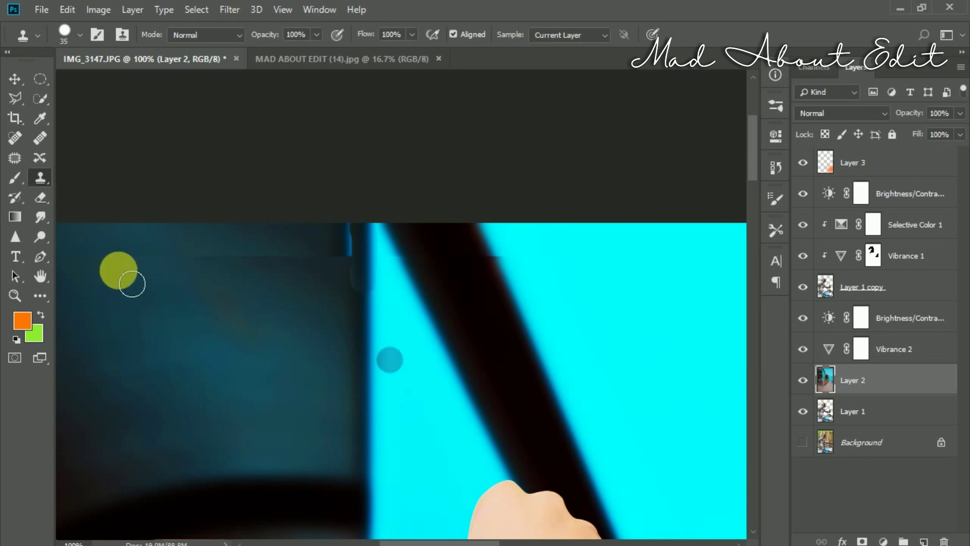
# Switch the Clone Stamp to a soft 60 px brush and blend away the remaining seam across the dark shelter roof
pyautogui.click(77, 42)
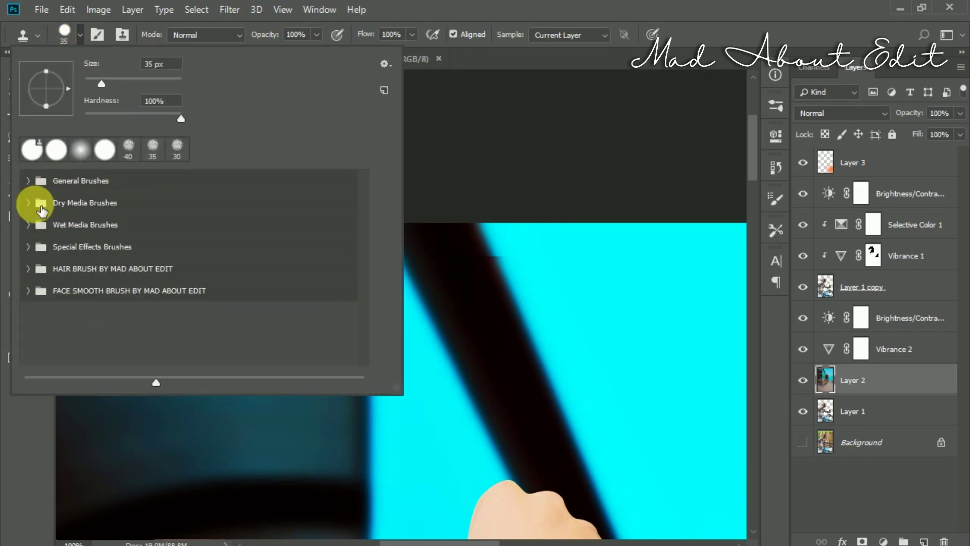
pyautogui.click(34, 186)
pyautogui.click(77, 36)
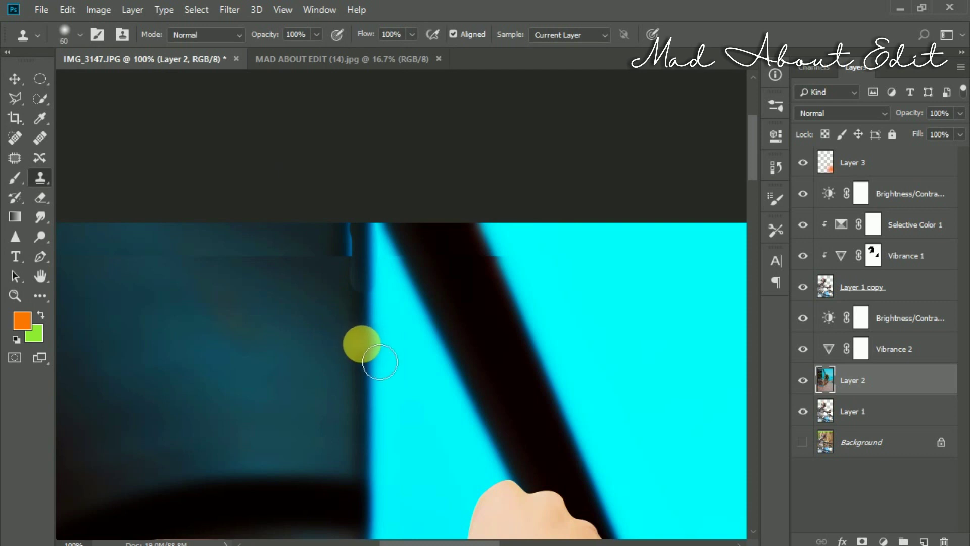
pyautogui.moveTo(358, 271)
pyautogui.mouseDown()
pyautogui.moveTo(377, 291)
pyautogui.moveTo(377, 369)
pyautogui.moveTo(375, 278)
pyautogui.moveTo(378, 327)
pyautogui.moveTo(303, 303)
pyautogui.moveTo(325, 290)
pyautogui.moveTo(267, 349)
pyautogui.moveTo(240, 283)
pyautogui.moveTo(314, 275)
pyautogui.moveTo(288, 293)
pyautogui.moveTo(348, 249)
pyautogui.mouseUp()
pyautogui.press('space')
pyautogui.moveTo(232, 297); pyautogui.dragTo(394, 280)
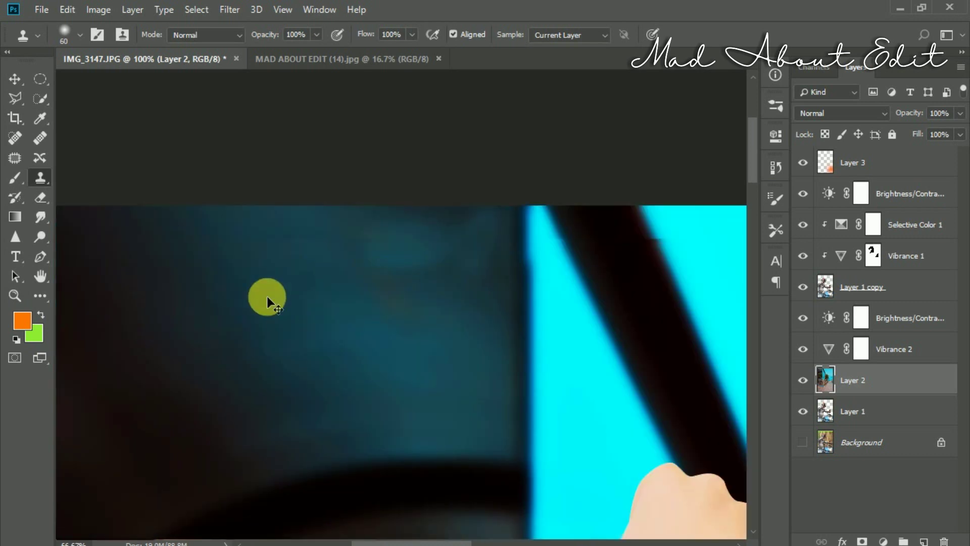
pyautogui.hotkey('ctrl', '-')
pyautogui.hotkey('ctrl', '-')
pyautogui.hotkey('ctrl', '-')
pyautogui.hotkey('ctrl', '-')
pyautogui.hotkey('ctrl', '-')
pyautogui.moveTo(305, 307); pyautogui.dragTo(432, 290)
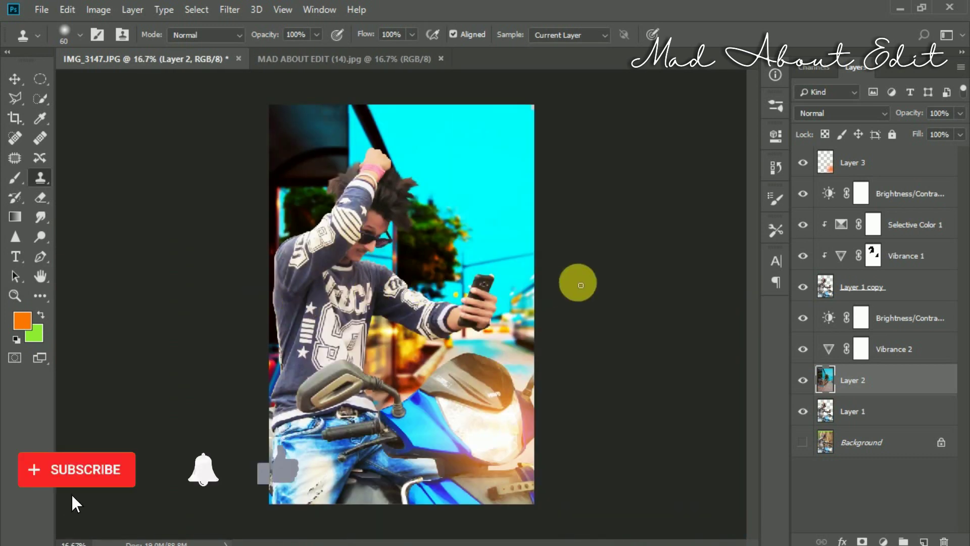
# Stamp all visible layers into a new layer at the top of the stack and name it snapshot
pyautogui.click(924, 541)
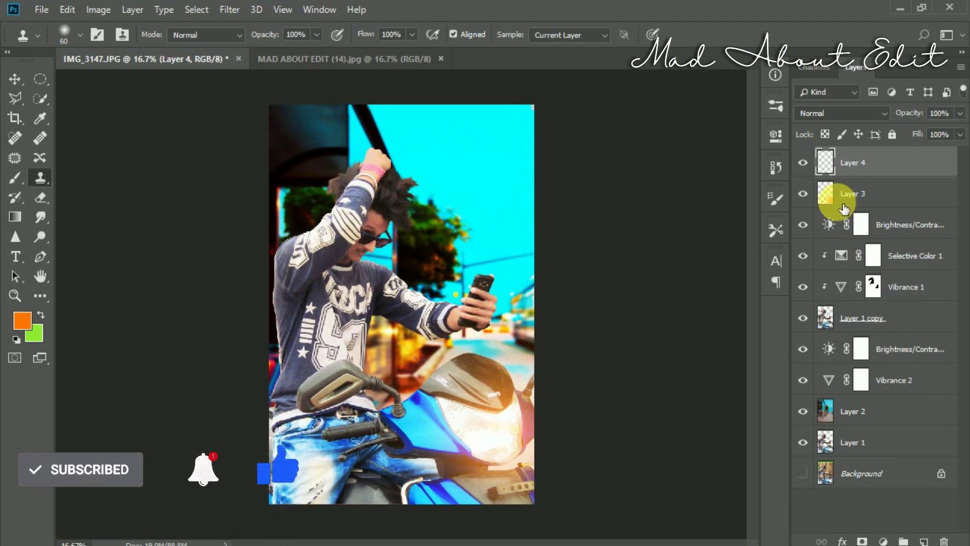
pyautogui.hotkey('ctrl', 'alt', 'shift', 'e')
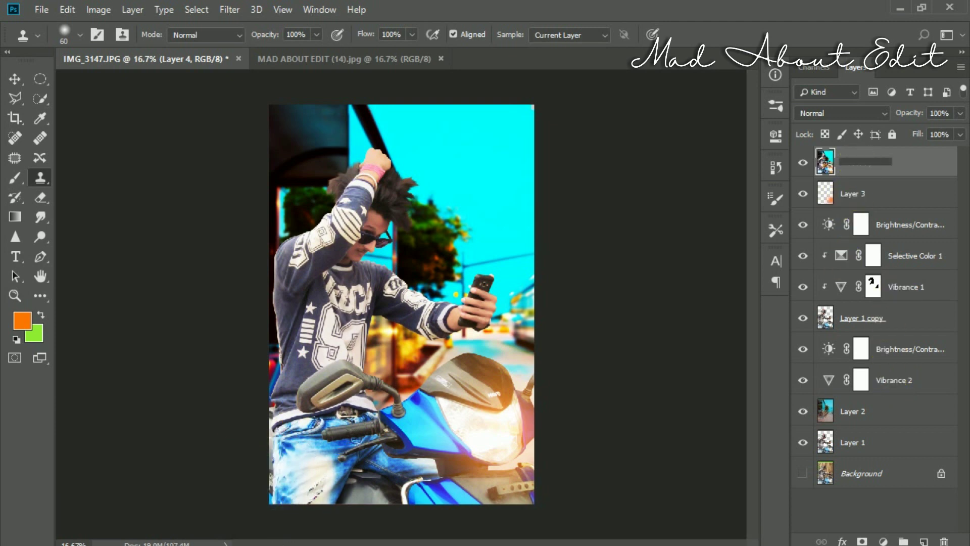
pyautogui.press('Return')
# Group the layers from Layer 3 down to Layer 1, and duplicate the snapshot layer
pyautogui.click(859, 199)
pyautogui.keyDown('shift'); pyautogui.click(863, 429); pyautogui.keyUp('shift')
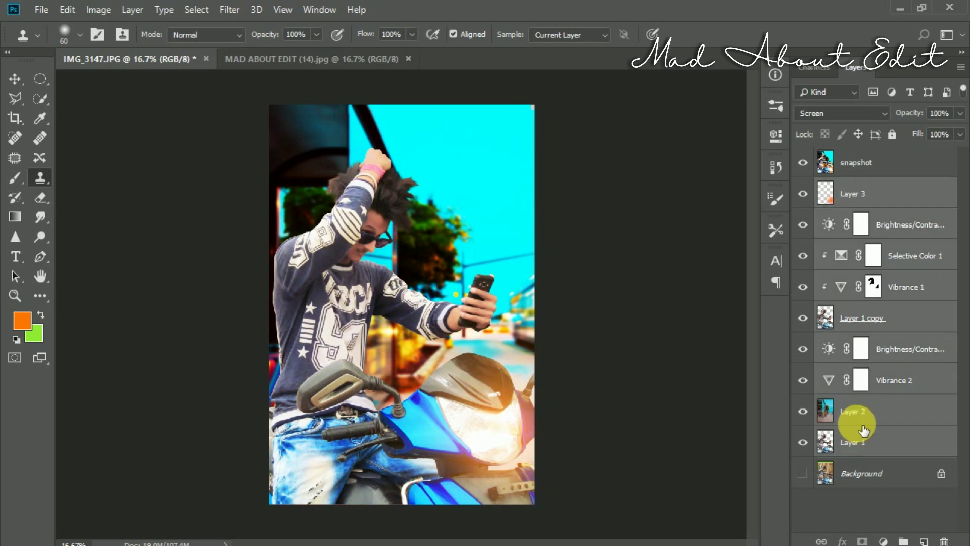
pyautogui.hotkey('ctrl', 'g')
pyautogui.click(879, 164)
pyautogui.hotkey('ctrl', 'j')
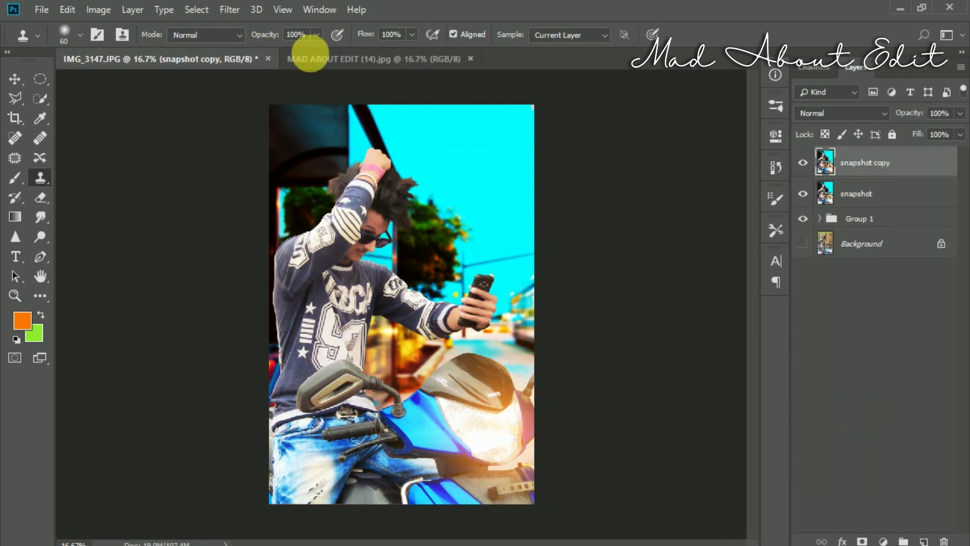
# In the Camera Raw Filter, set Exposure +0.40, Contrast +39, Highlights -28, Shadows +13, Whites -7, Blacks -26, Clarity +33 and Saturation +7
pyautogui.click(229, 9)
pyautogui.click(273, 101)
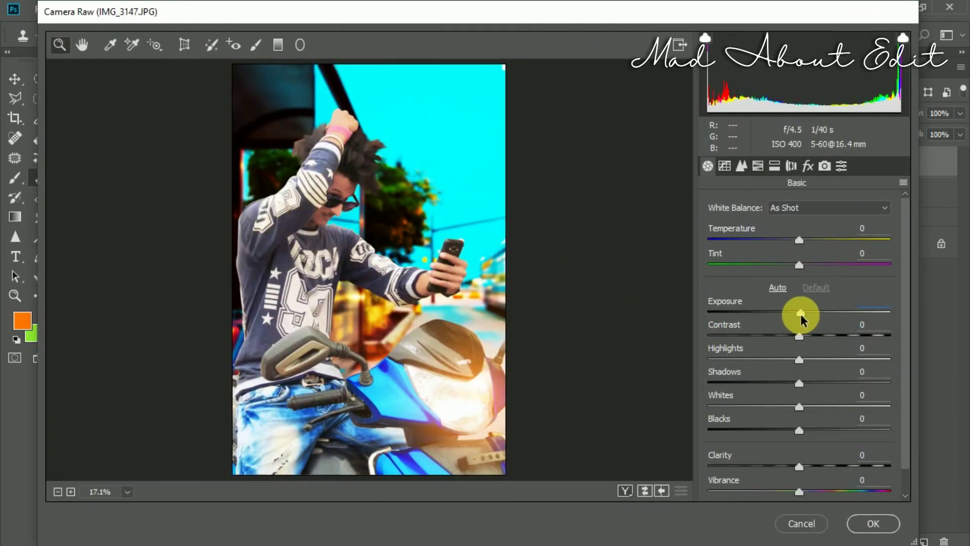
pyautogui.moveTo(801, 317); pyautogui.dragTo(810, 402)
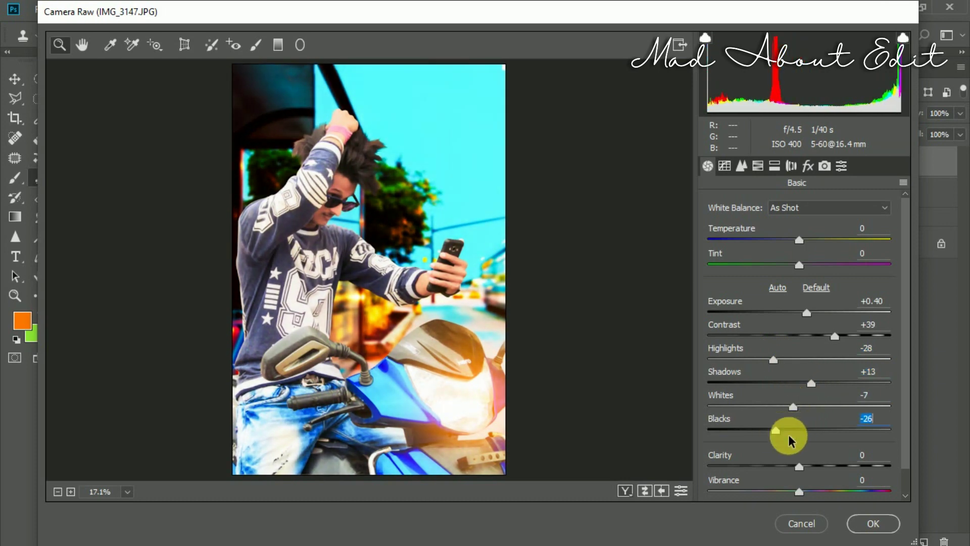
pyautogui.moveTo(800, 466); pyautogui.dragTo(822, 491)
pyautogui.scroll(-1, 822, 467)
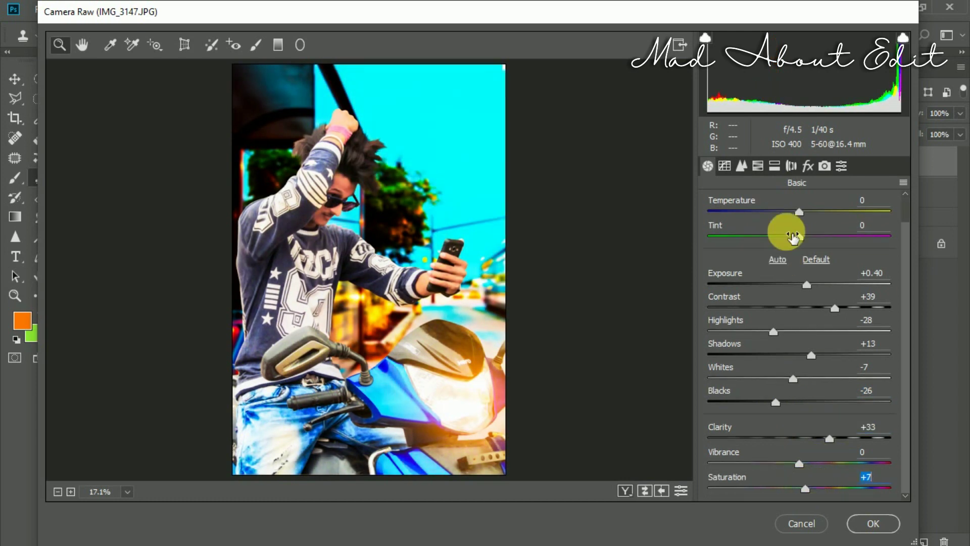
# Set the HSL saturation to Aquas +37, Blues +40, Magentas +19 and the luminance to Oranges +24, Aquas -48, Blues -45
pyautogui.click(758, 165)
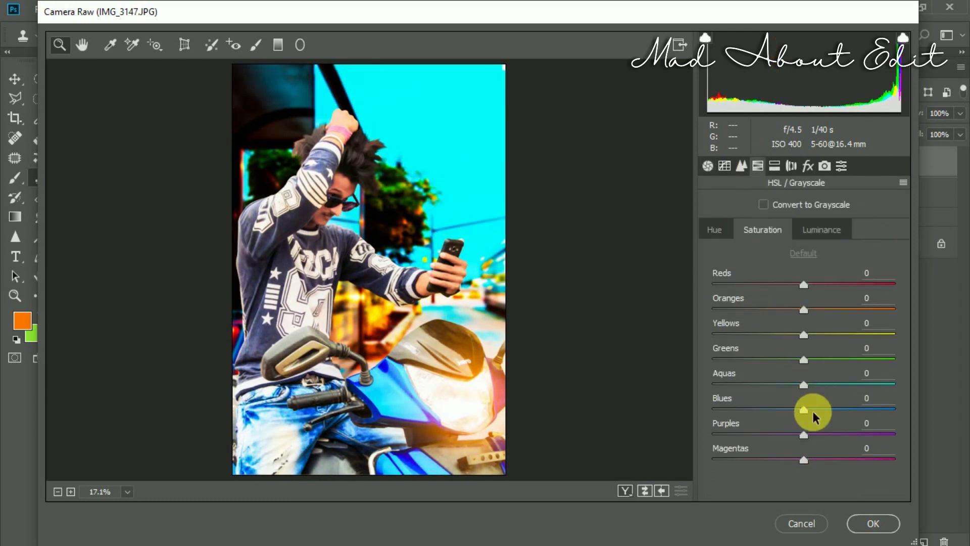
pyautogui.moveTo(803, 384); pyautogui.dragTo(839, 410)
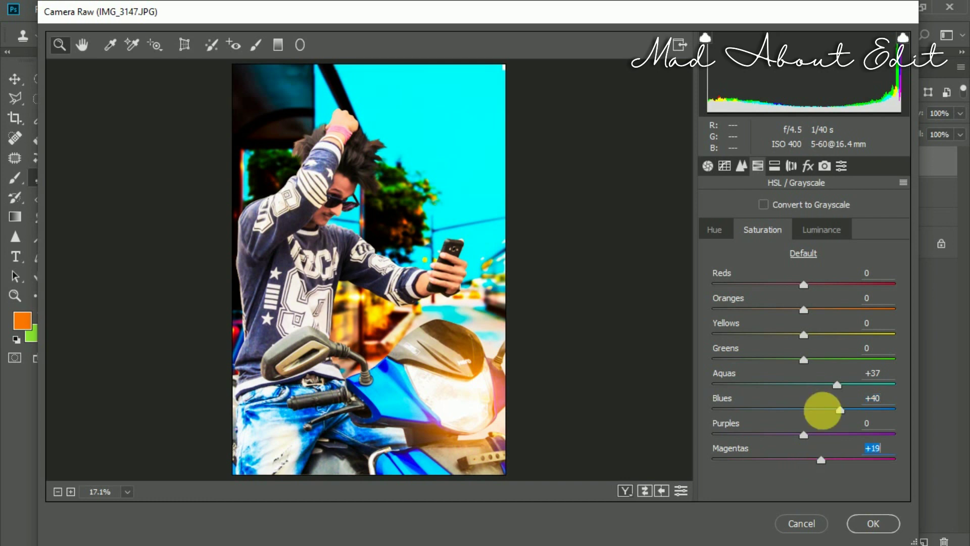
pyautogui.click(821, 230)
pyautogui.moveTo(811, 318); pyautogui.dragTo(825, 314)
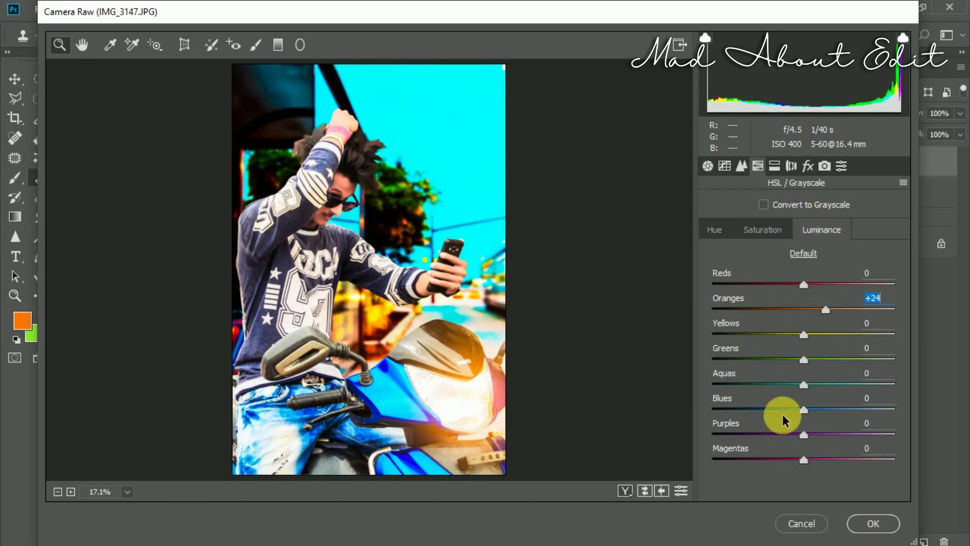
pyautogui.moveTo(804, 385); pyautogui.dragTo(760, 385)
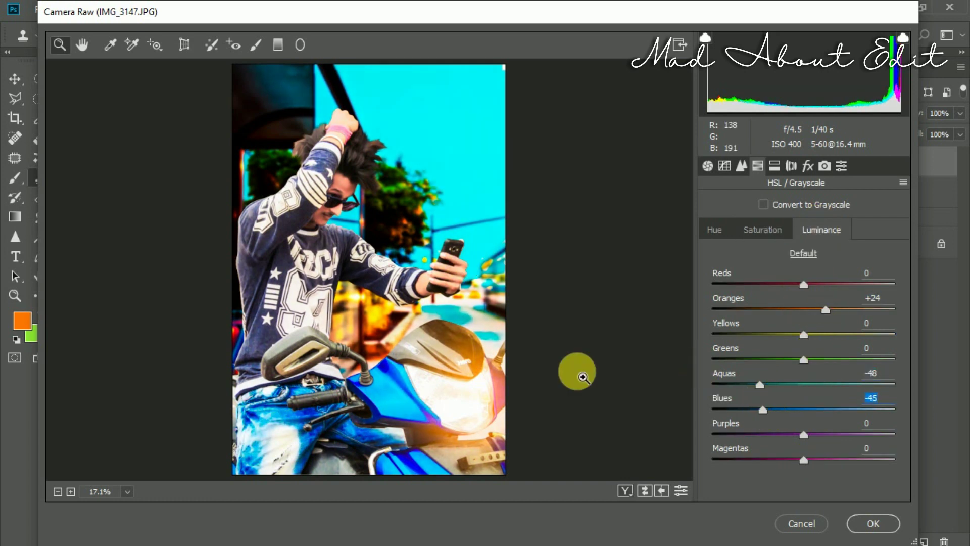
# Set luminance noise reduction to 7 and post-crop vignetting to -22, and apply the Camera Raw adjustments
pyautogui.click(741, 166)
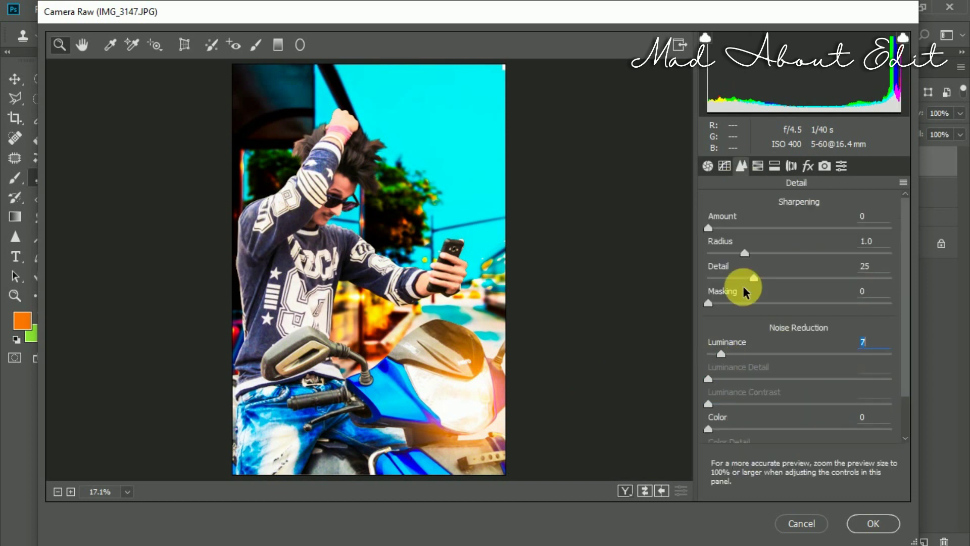
pyautogui.click(791, 167)
pyautogui.click(808, 166)
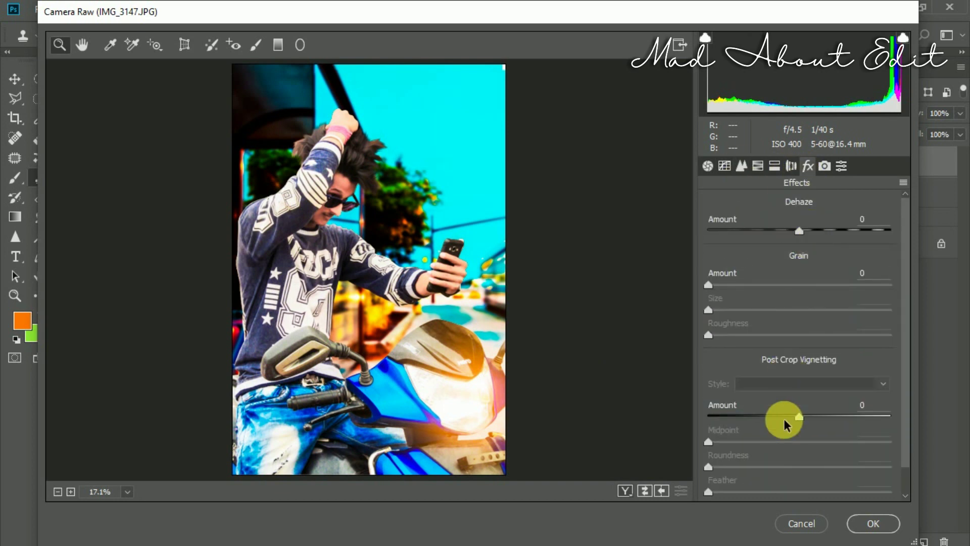
pyautogui.moveTo(783, 418)
pyautogui.mouseDown()
pyautogui.moveTo(765, 417)
pyautogui.moveTo(779, 417)
pyautogui.mouseUp()
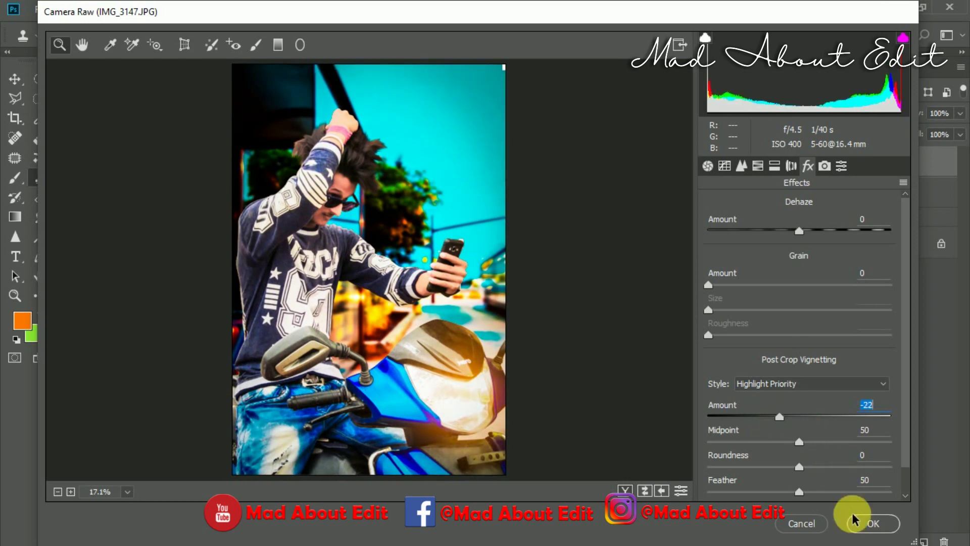
pyautogui.click(854, 520)
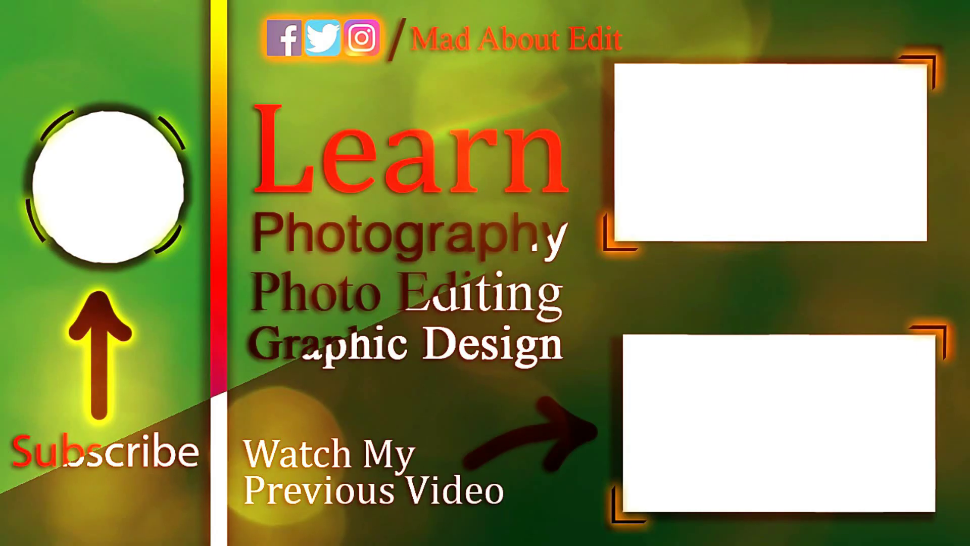